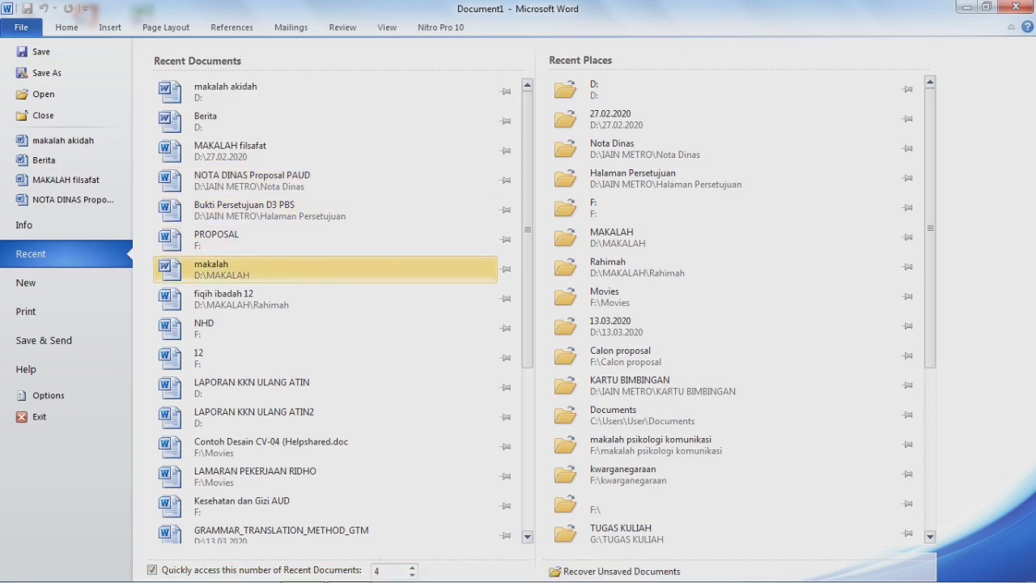
Try the left, centre and right alignments on the empty paragraph, ending with justified alignment
{"action": "left_click", "coordinate": [67, 27]}
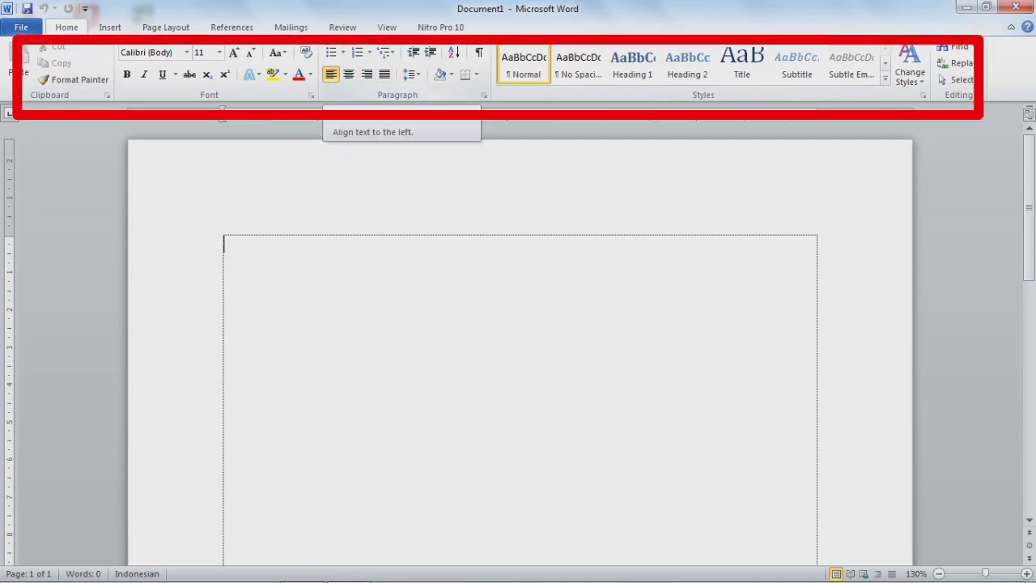
{"action": "left_click", "coordinate": [331, 75]}
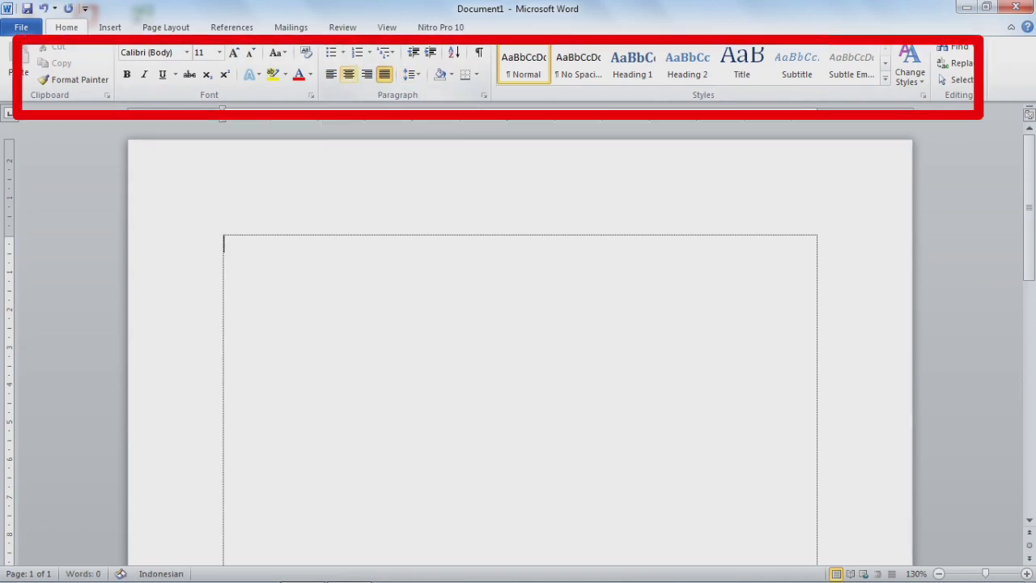
{"action": "left_click", "coordinate": [349, 74]}
{"action": "left_click", "coordinate": [331, 74]}
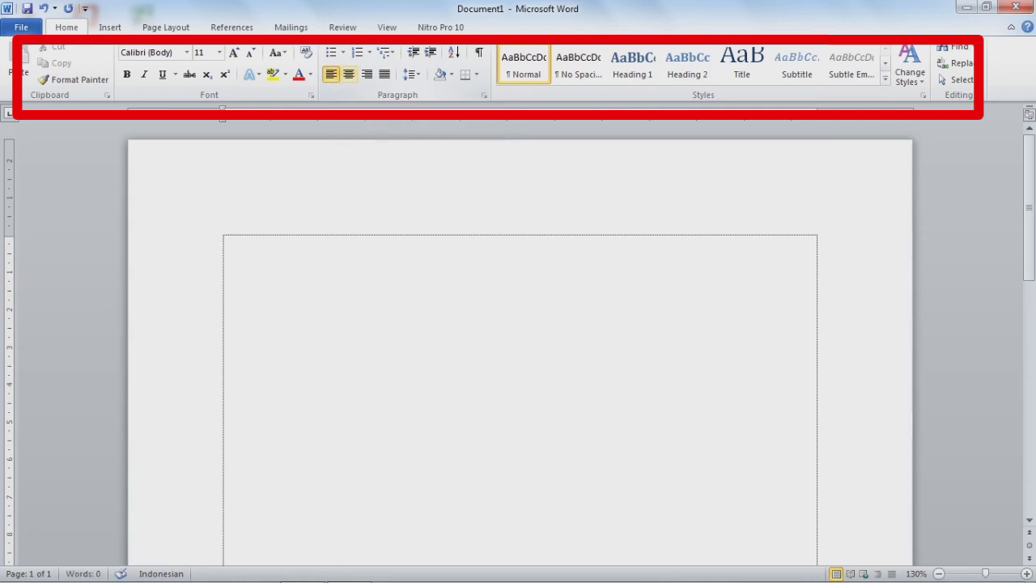
{"action": "left_click", "coordinate": [349, 75]}
{"action": "left_click", "coordinate": [366, 75]}
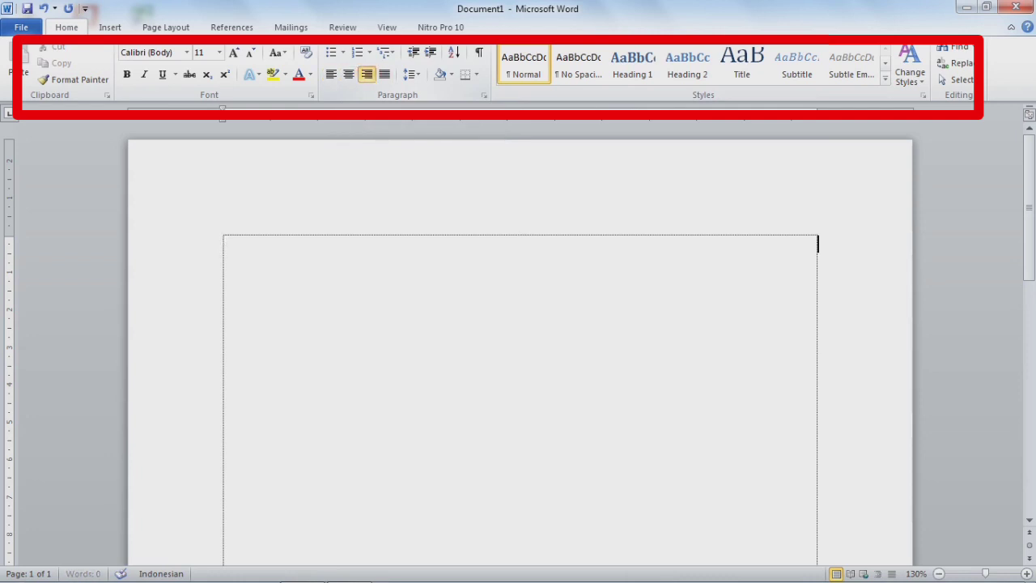
{"action": "left_click", "coordinate": [385, 74]}
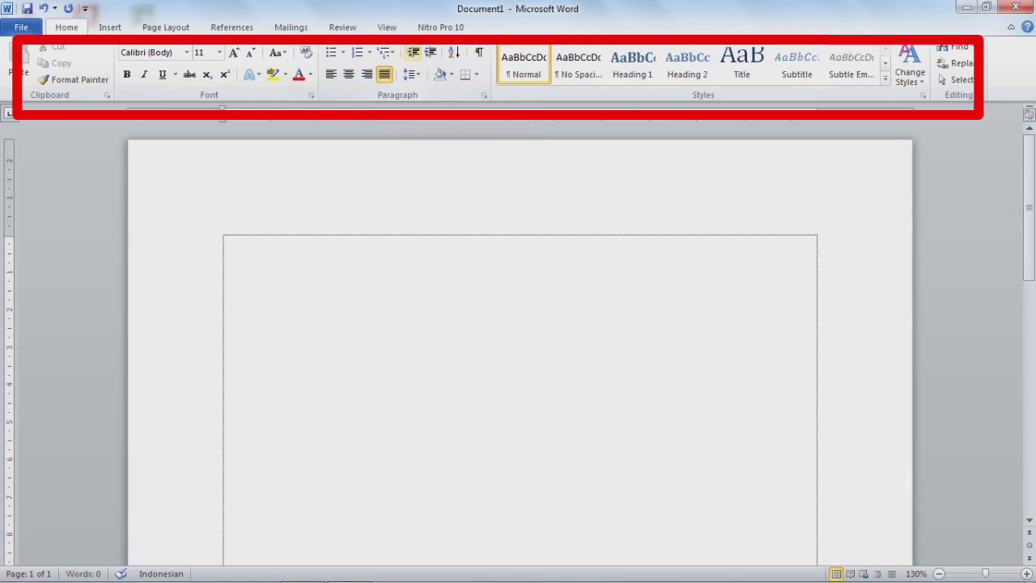
Examine the commands for inserting, page layout, references, mailings with the mail merge types, reviewing, viewing and Nitro Pro 10 PDF creation
{"action": "left_click", "coordinate": [110, 26]}
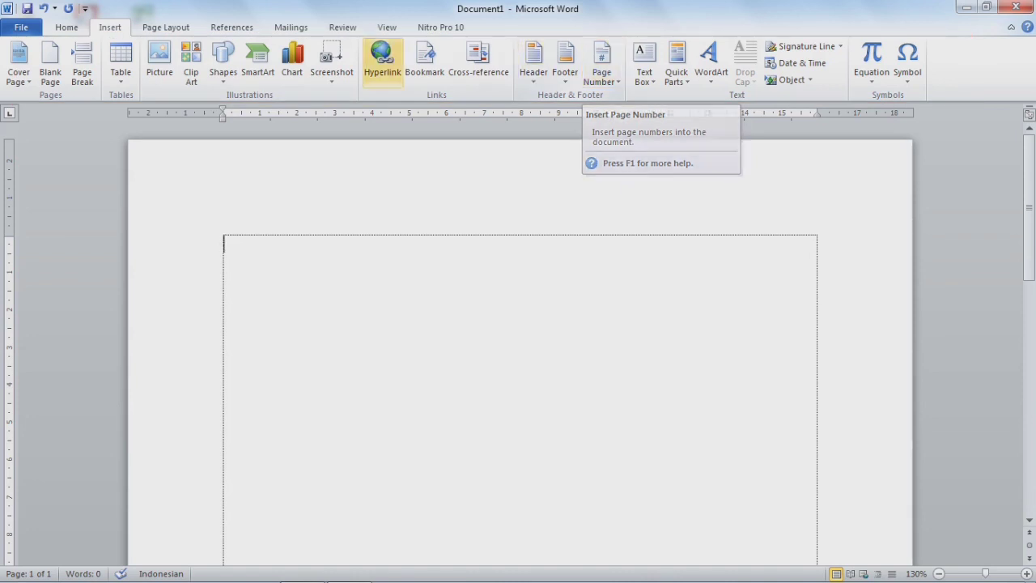
{"action": "left_click", "coordinate": [166, 26]}
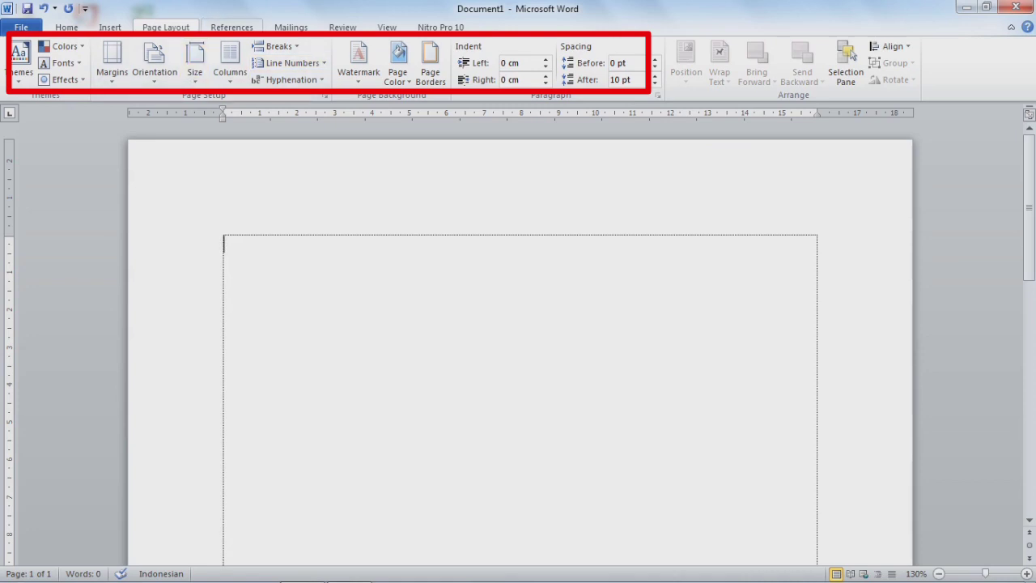
{"action": "left_click", "coordinate": [232, 27]}
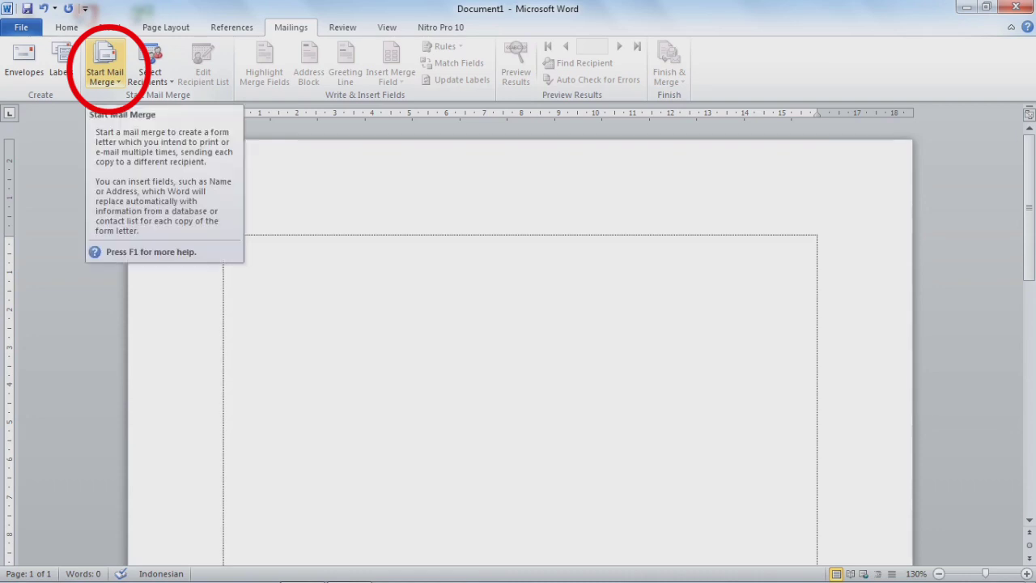
{"action": "left_click", "coordinate": [105, 73]}
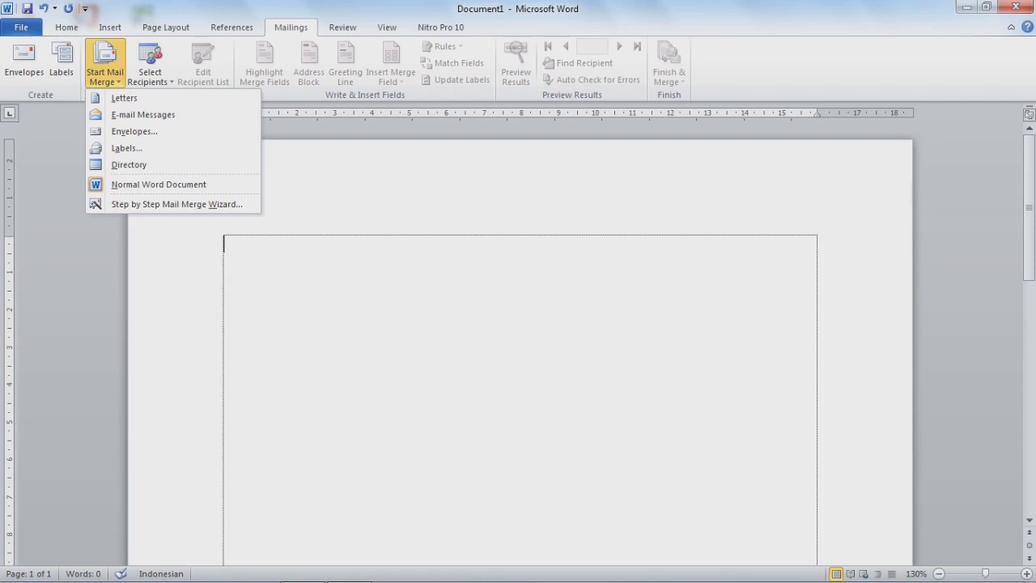
{"action": "left_click", "coordinate": [342, 27]}
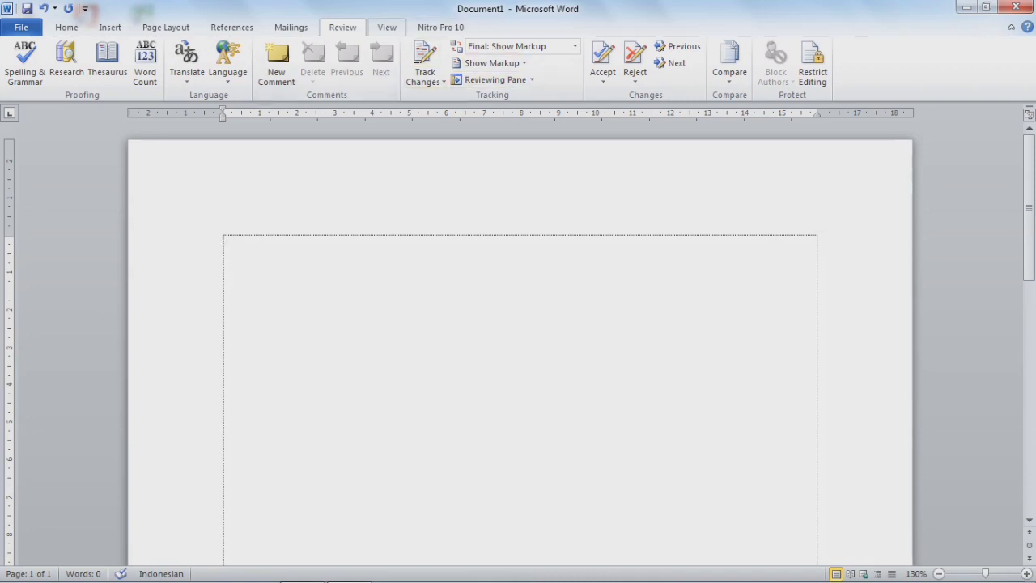
{"action": "left_click", "coordinate": [387, 27]}
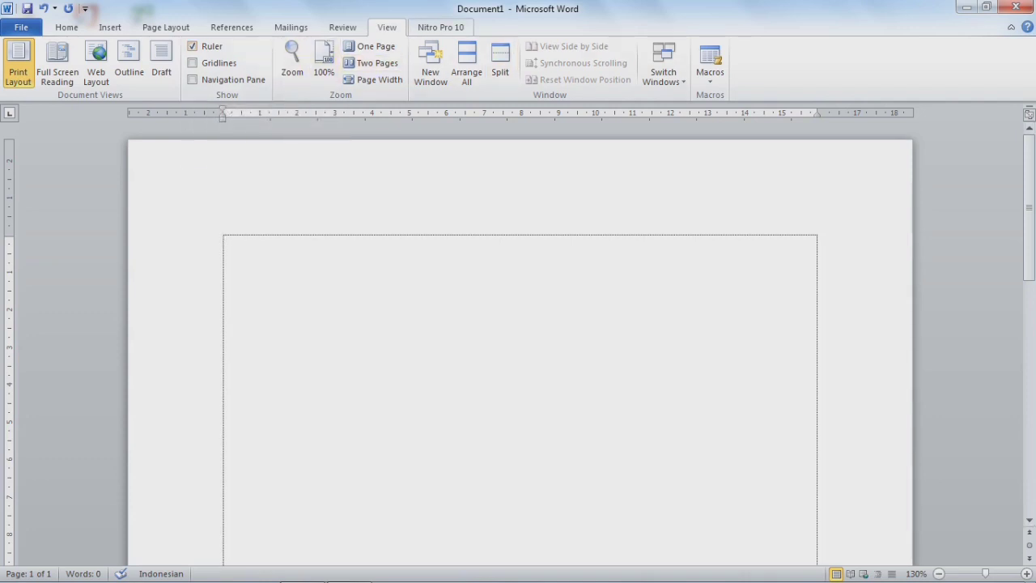
{"action": "left_click", "coordinate": [441, 26]}
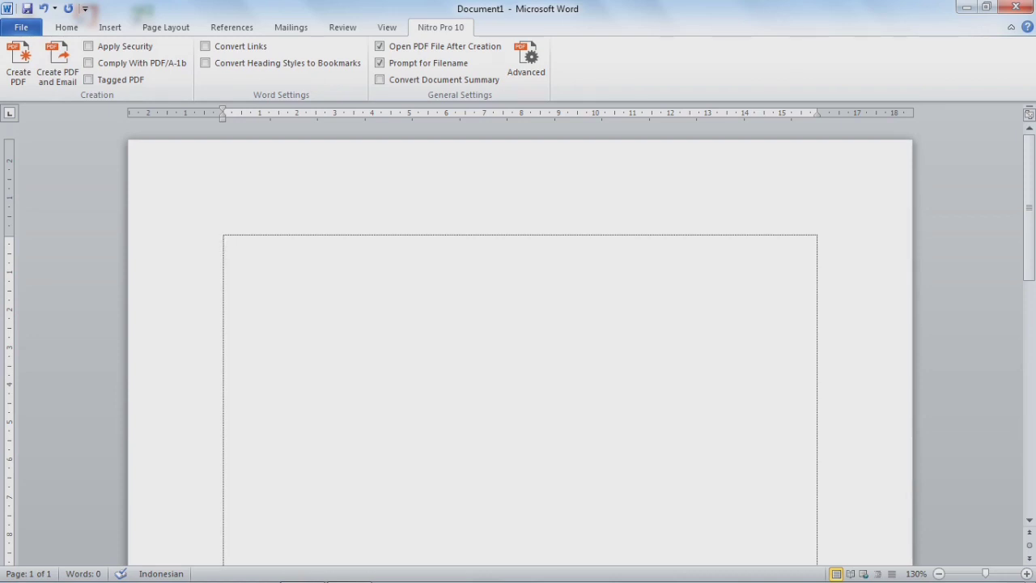
Open the advanced Word options and review the settings from editing through display and print to the compatibility options
{"action": "key", "text": "alt+f"}
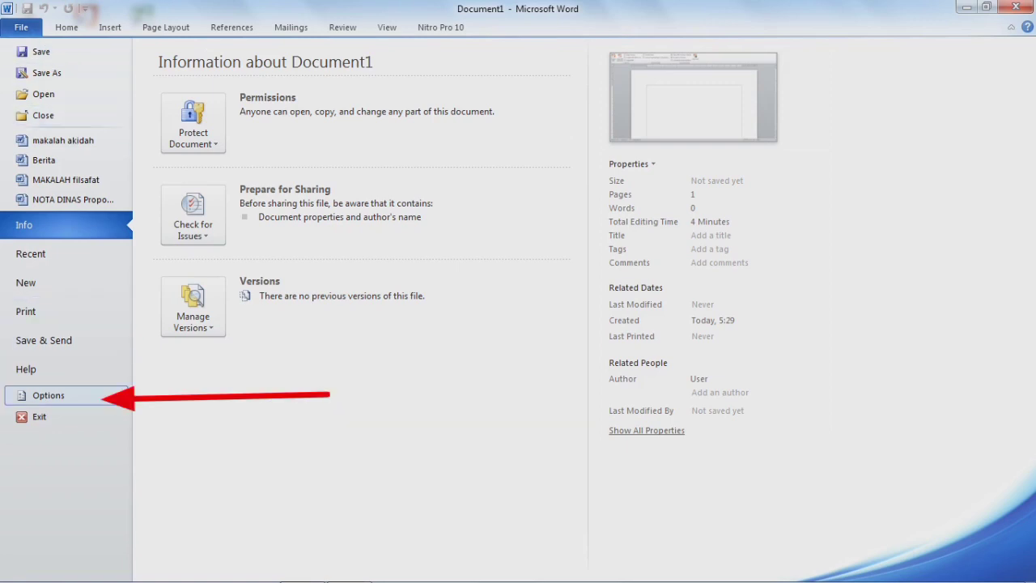
{"action": "left_click", "coordinate": [48, 395]}
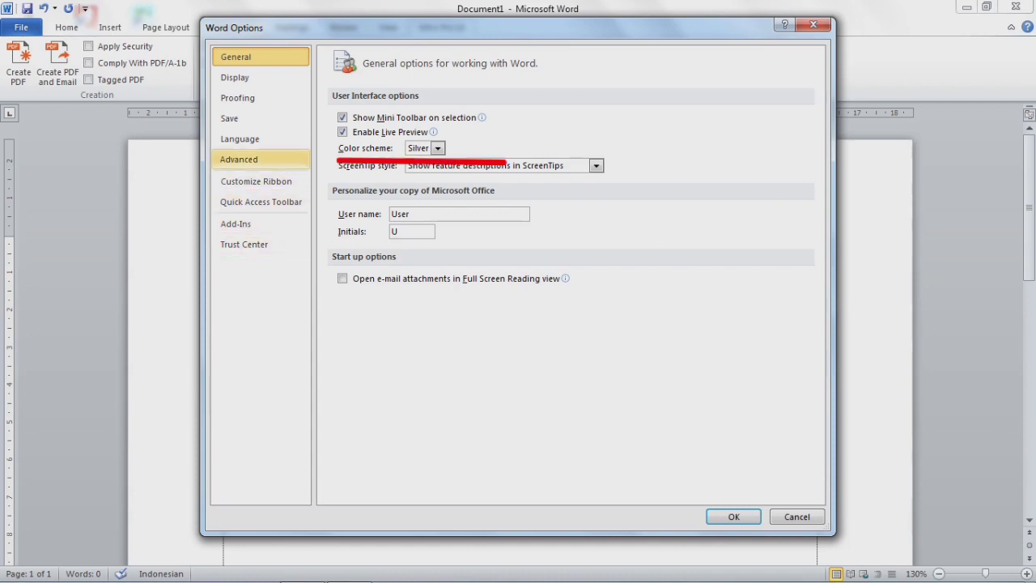
{"action": "left_click", "coordinate": [239, 160]}
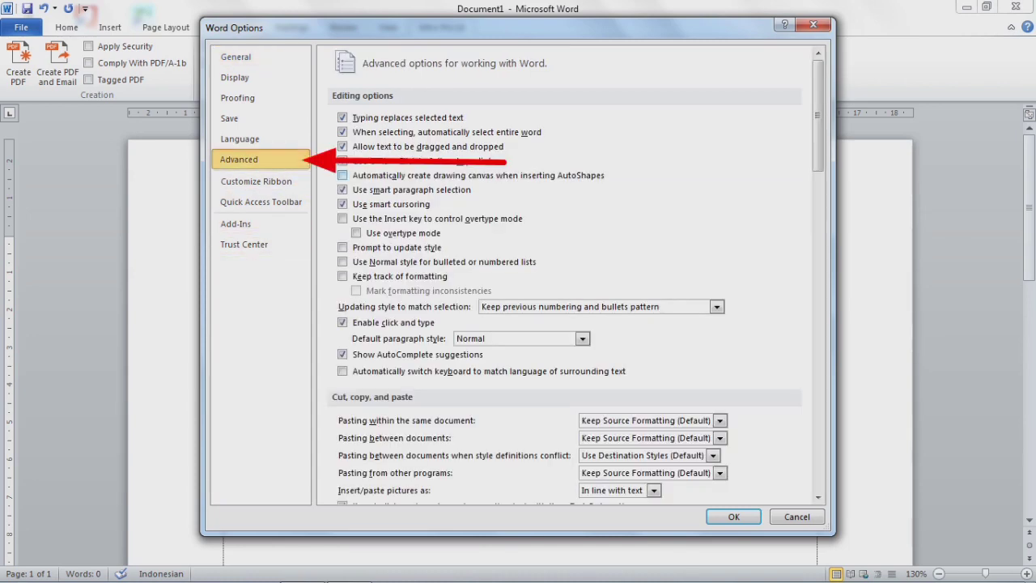
{"action": "scroll", "coordinate": [567, 276], "scroll_direction": "down", "scroll_amount": 5}
{"action": "scroll", "coordinate": [567, 276], "scroll_direction": "down", "scroll_amount": 6}
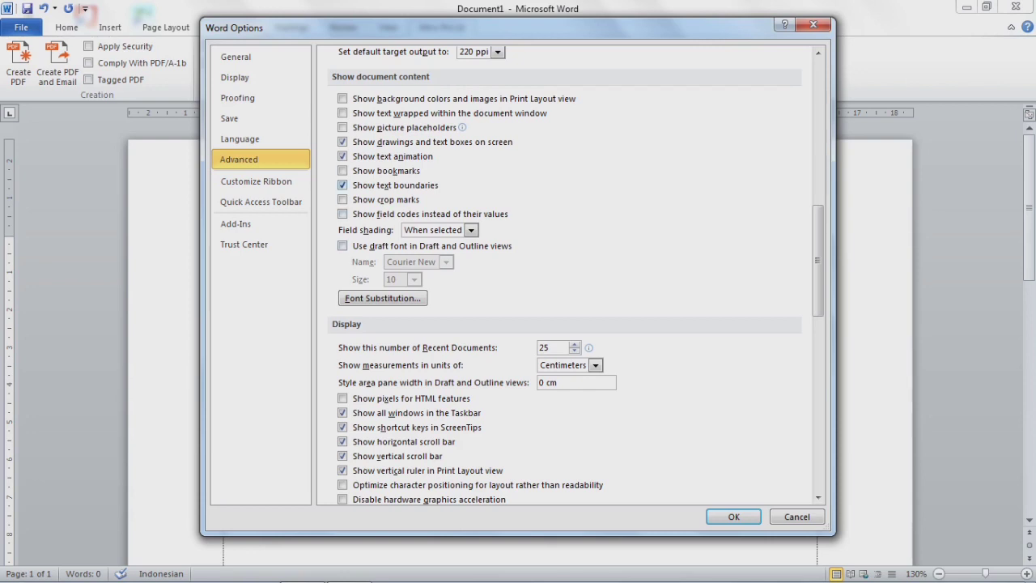
{"action": "scroll", "coordinate": [576, 275], "scroll_direction": "down", "scroll_amount": 4}
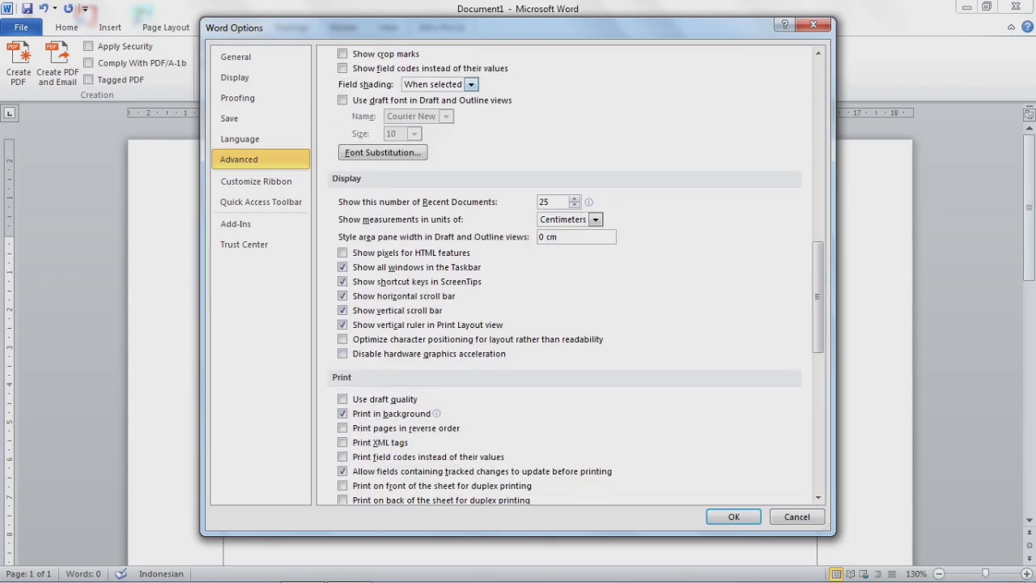
{"action": "left_click_drag", "start_coordinate": [324, 27], "coordinate": [757, 34]}
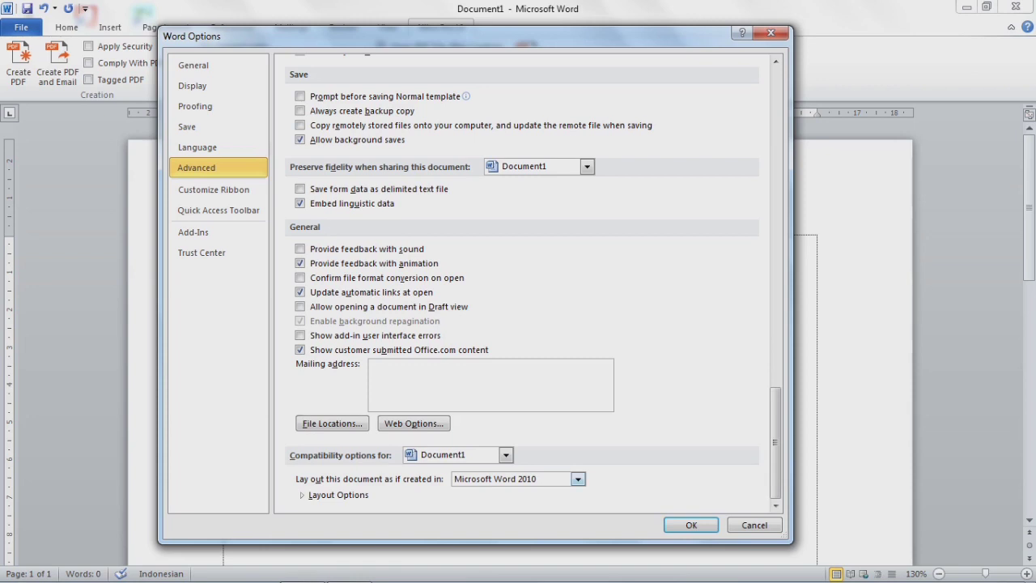
Try laying out Document1 as if created in Microsoft Office Word 2003, restore Microsoft Word 2010 and accept the options
{"action": "left_click", "coordinate": [578, 479]}
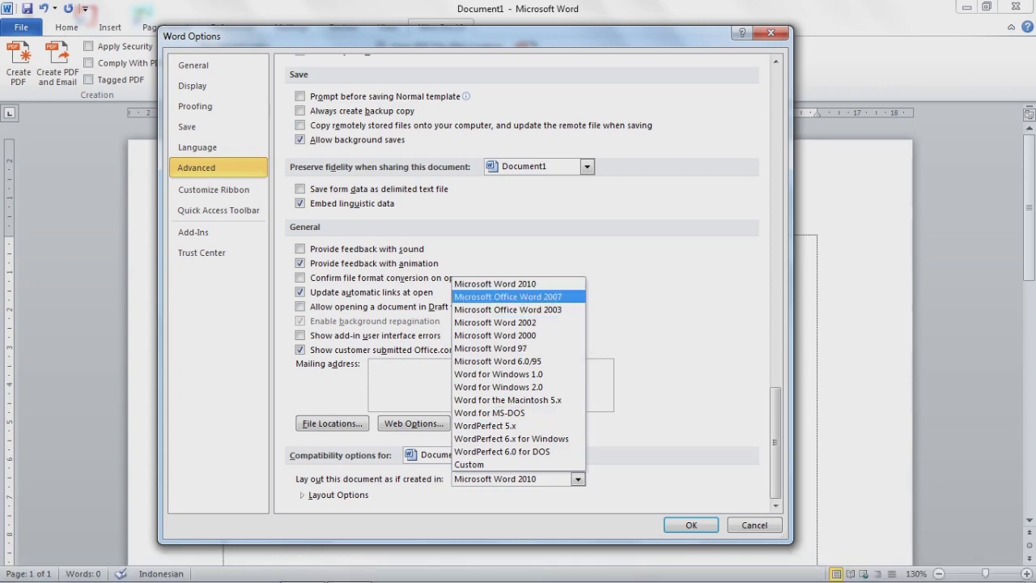
{"action": "key", "text": "Return"}
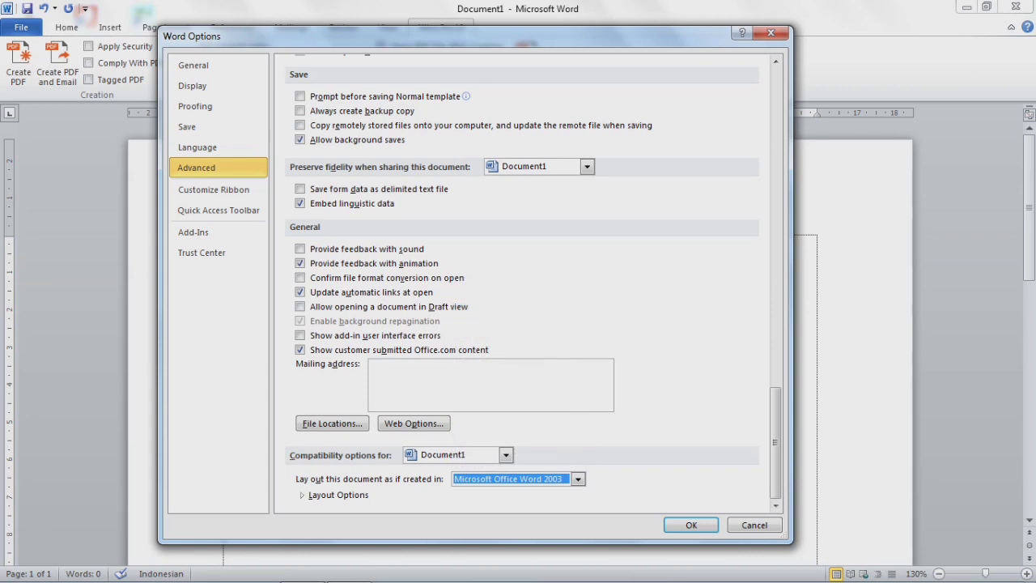
{"action": "left_click", "coordinate": [578, 479]}
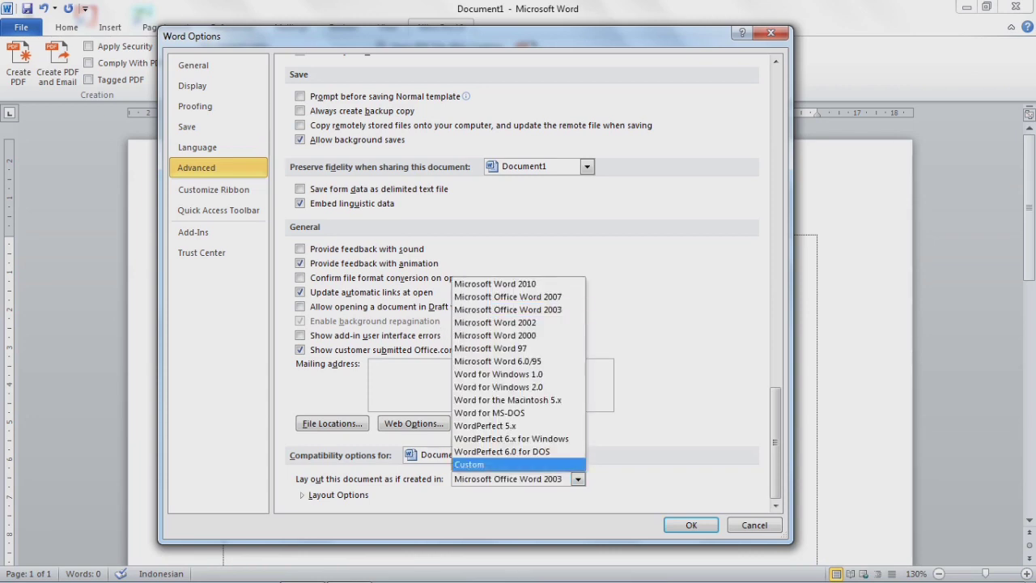
{"action": "key", "text": "Return"}
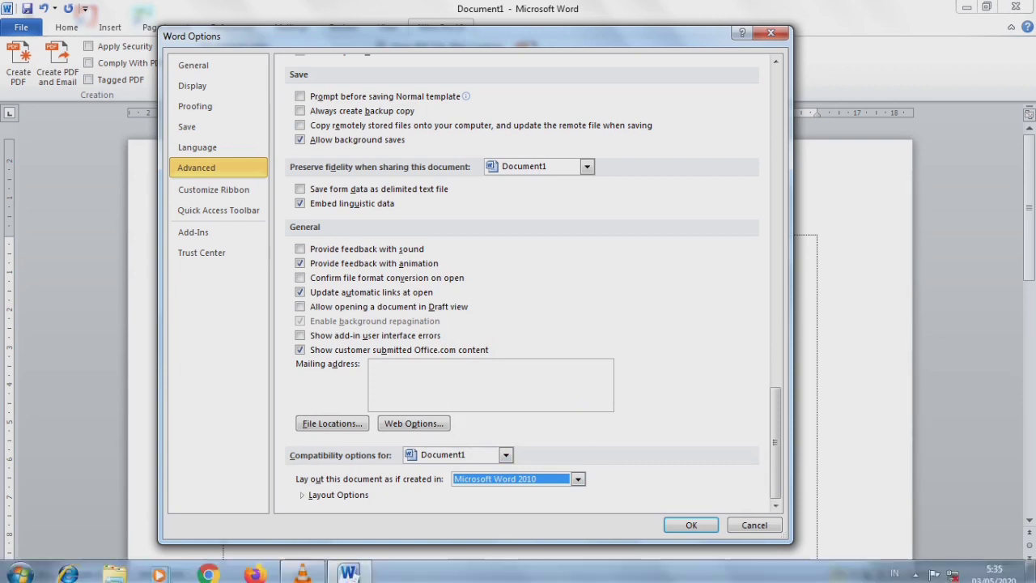
{"action": "left_click", "coordinate": [691, 525]}
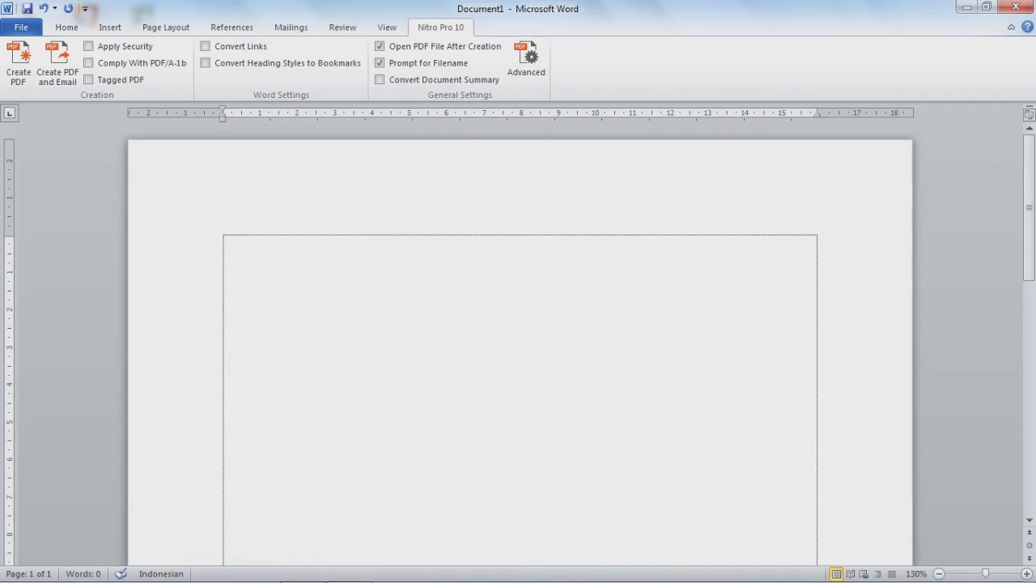
Open the page setup, check the paper size, and set the top and bottom margins to 3 cm
{"action": "scroll", "coordinate": [518, 340], "scroll_direction": "down", "scroll_amount": 8}
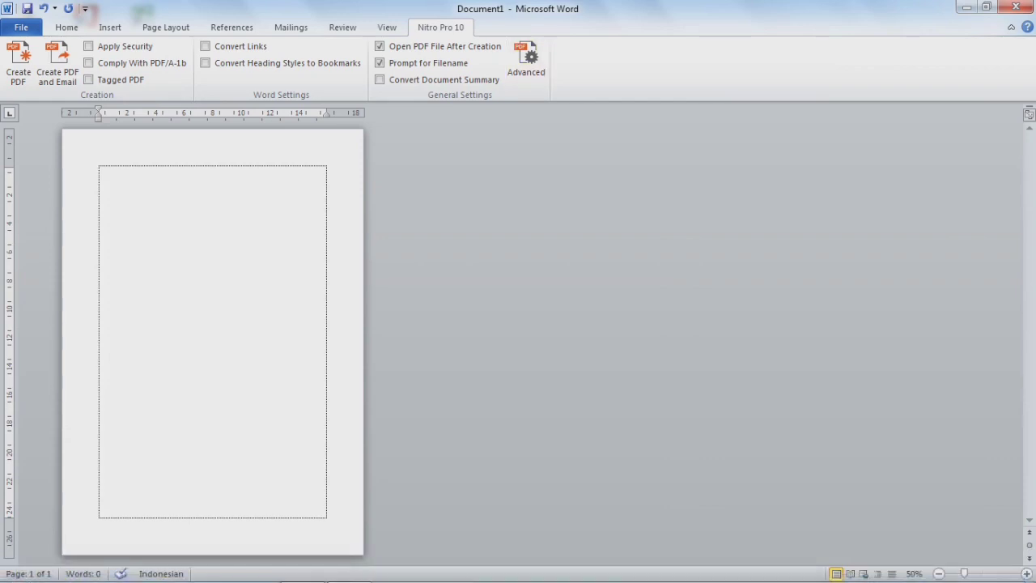
{"action": "scroll", "coordinate": [518, 340], "scroll_direction": "down", "scroll_amount": 3}
{"action": "scroll", "coordinate": [518, 340], "scroll_direction": "up", "scroll_amount": 8}
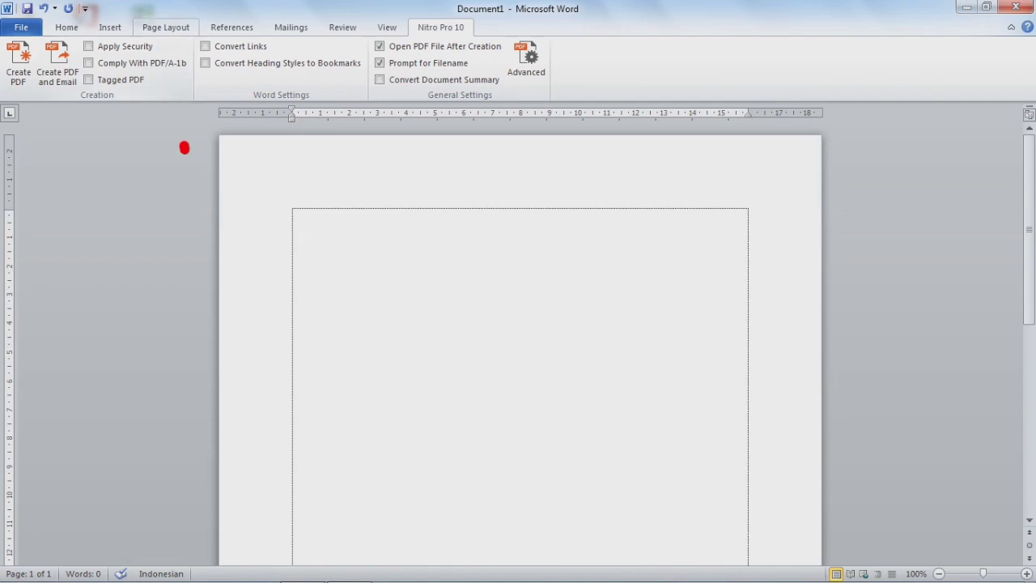
{"action": "left_click", "coordinate": [166, 27]}
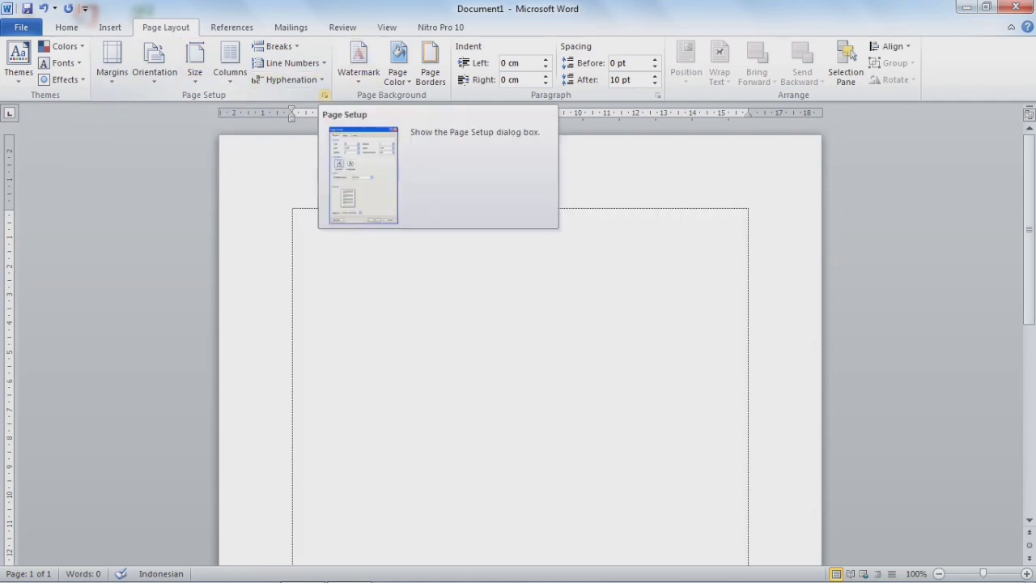
{"action": "left_click", "coordinate": [325, 95]}
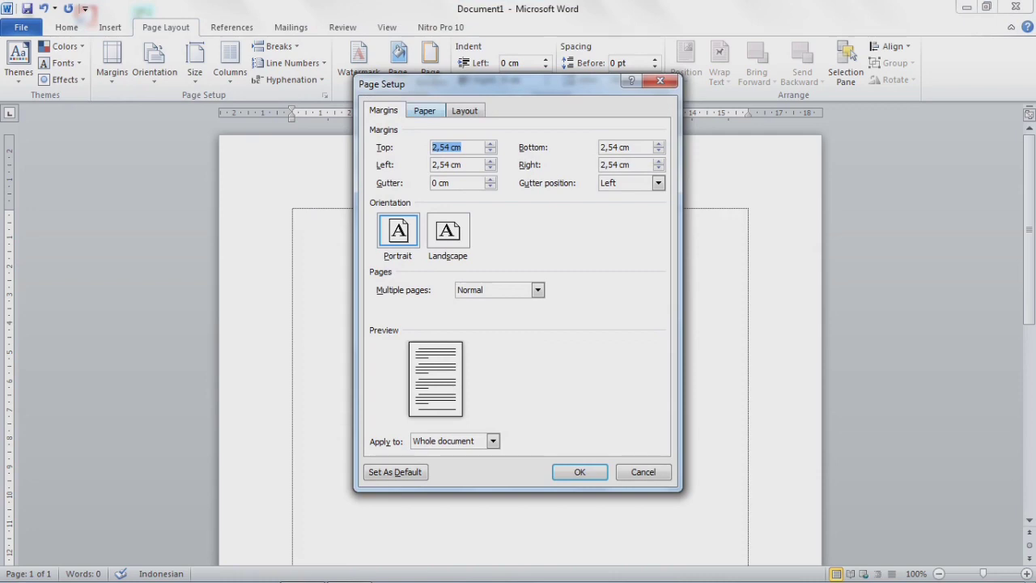
{"action": "key", "text": "ctrl+Tab"}
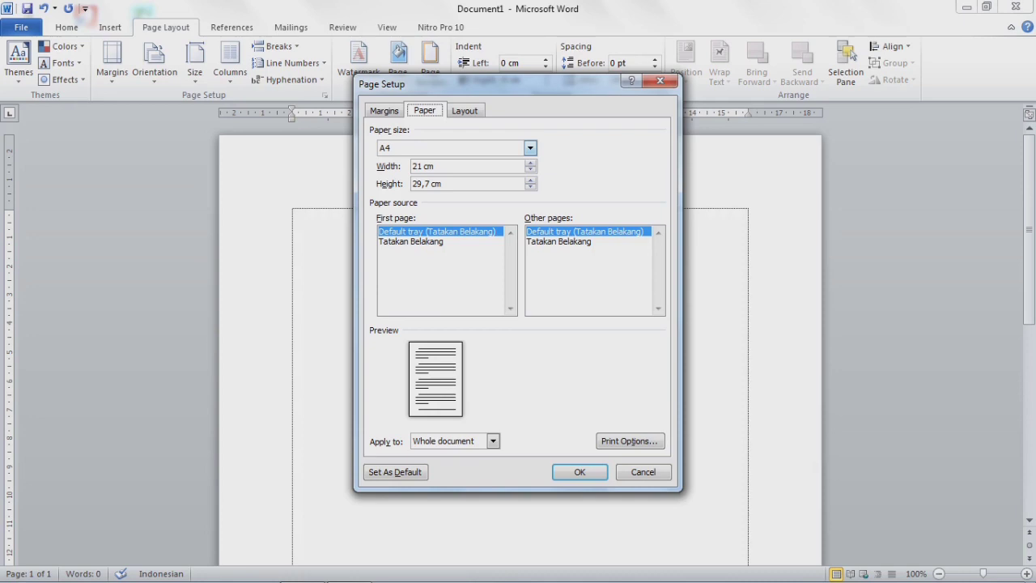
{"action": "left_click", "coordinate": [384, 111]}
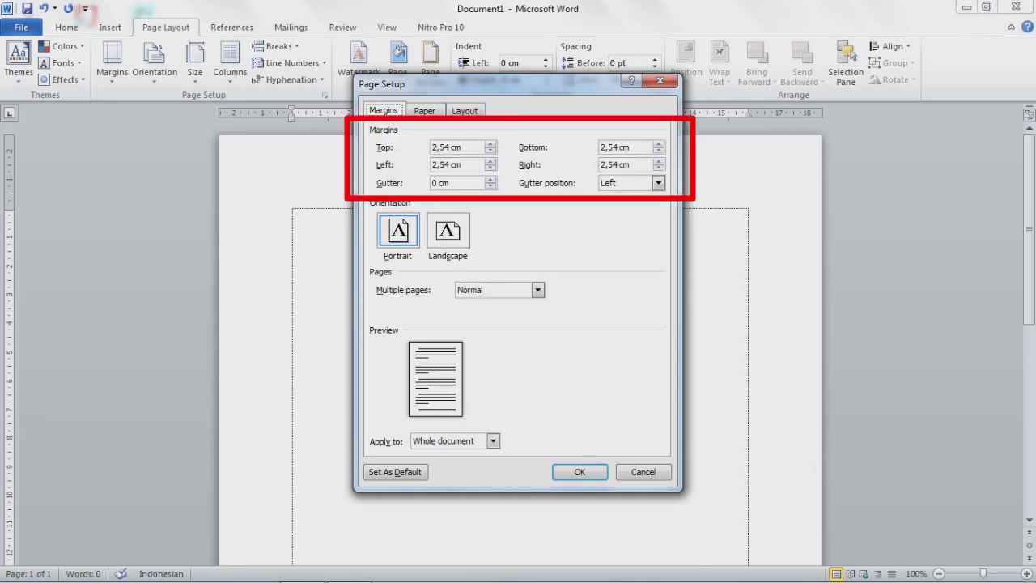
{"action": "key", "text": "Tab"}
{"action": "type", "text": "3"}
{"action": "key", "text": "Tab"}
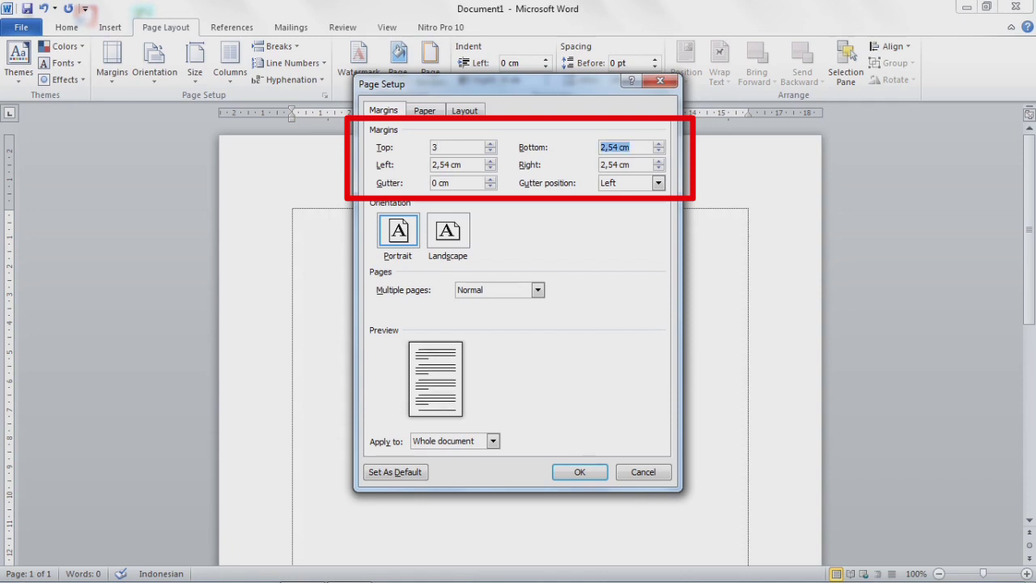
{"action": "type", "text": "4"}
{"action": "key", "text": "BackSpace"}
{"action": "type", "text": "3"}
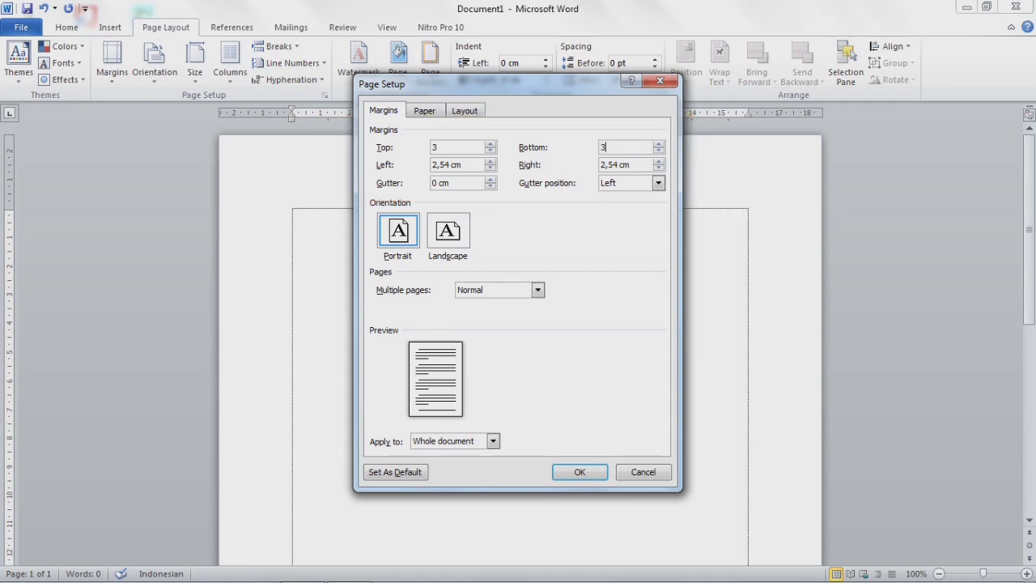
Set the left margin to 4 cm and the right margin to 3 cm, and apply the page setup
{"action": "key", "text": "Tab"}
{"action": "type", "text": "43"}
{"action": "key", "text": "BackSpace"}
{"action": "key", "text": "Tab"}
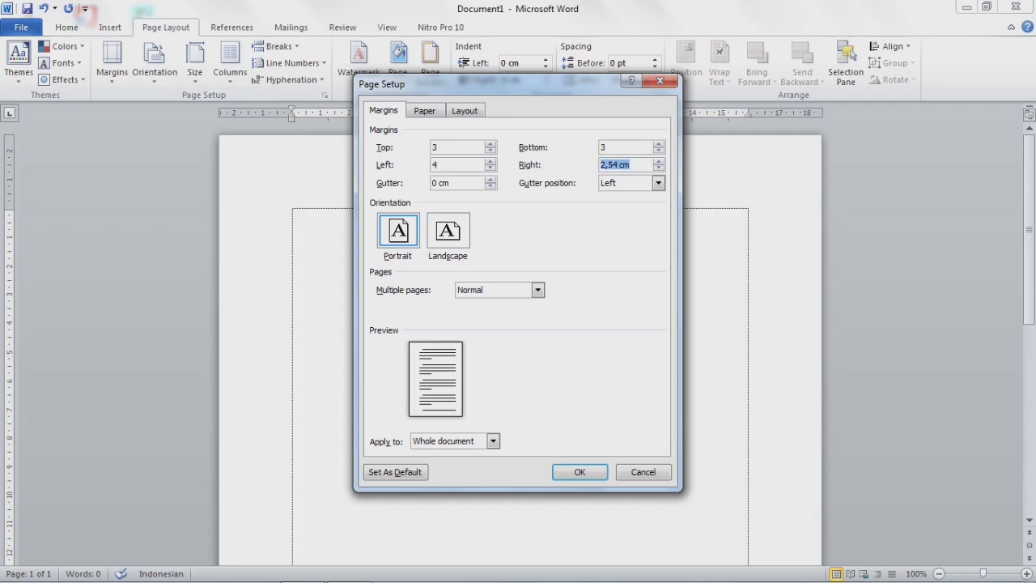
{"action": "type", "text": "3"}
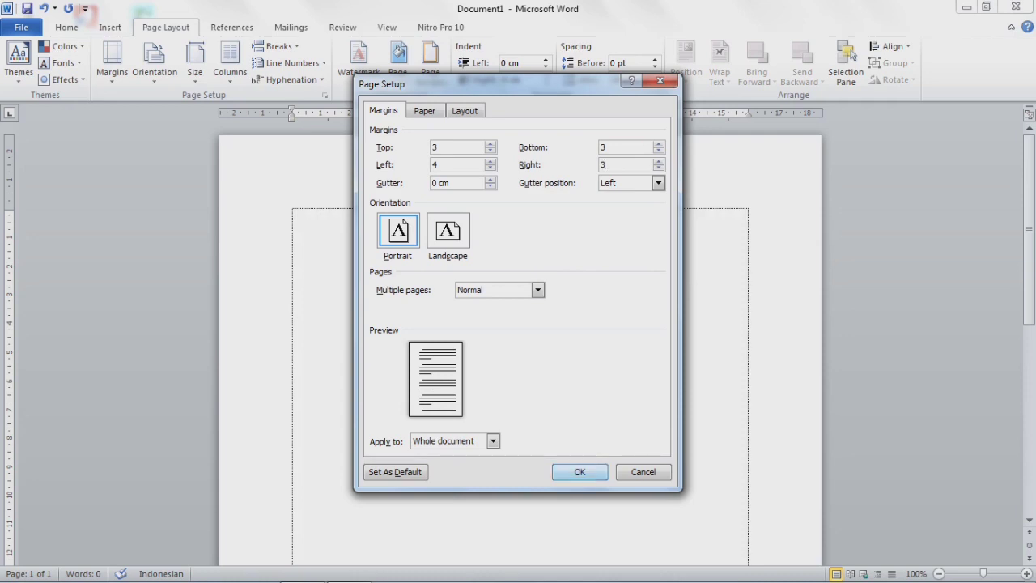
{"action": "key", "text": "Return"}
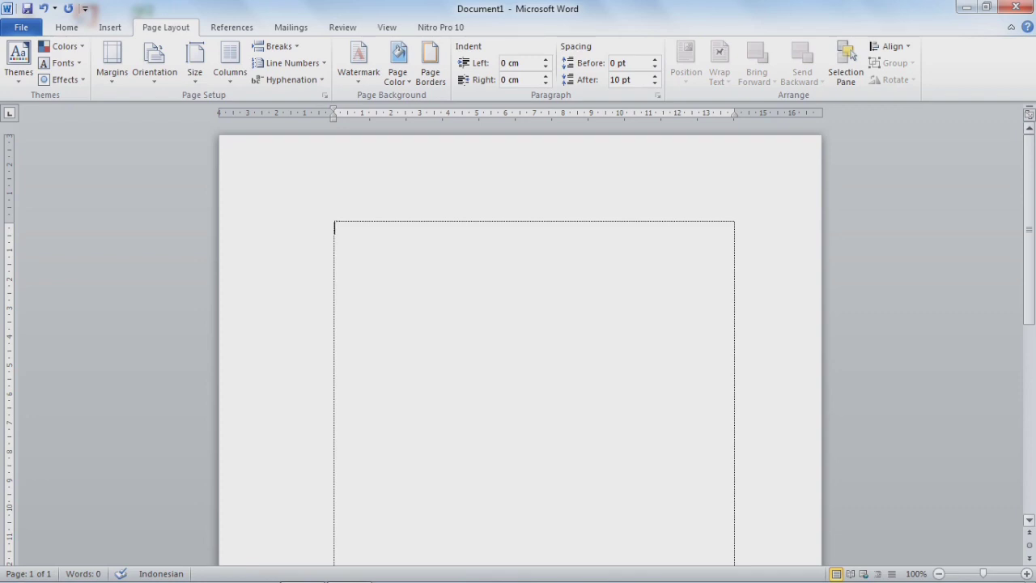
Enter the chapter heading "BAB I" with "PEMBAHASAN" on the line below it
{"action": "type", "text": "BAB I"}
{"action": "key", "text": "Return"}
{"action": "type", "text": "PEMBAHASAN"}
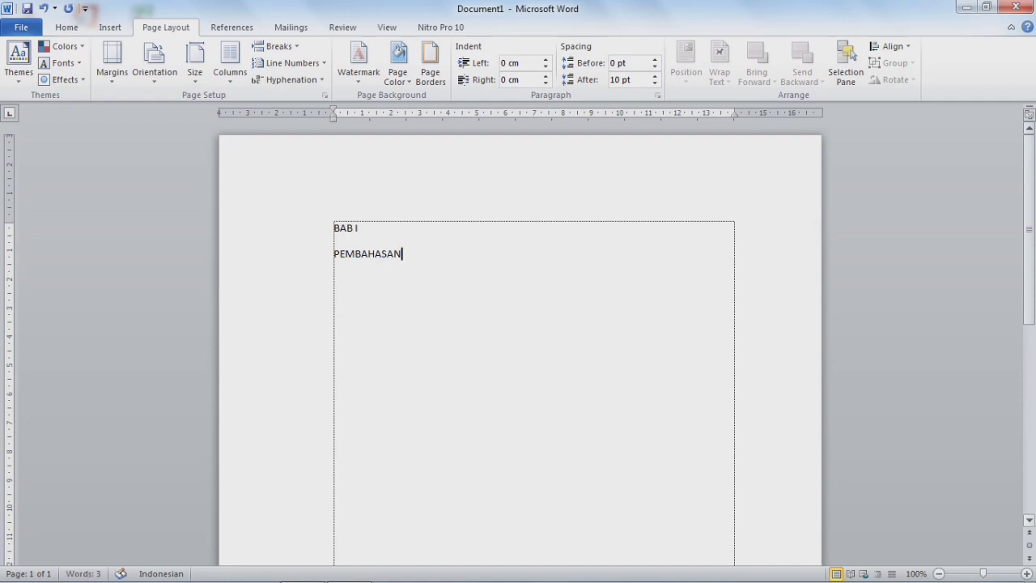
Start a lettered list below PEMBAHASAN with "LATAR BELAKANG MASALAH" as item A
{"action": "key", "text": "Return"}
{"action": "type", "text": "A. "}
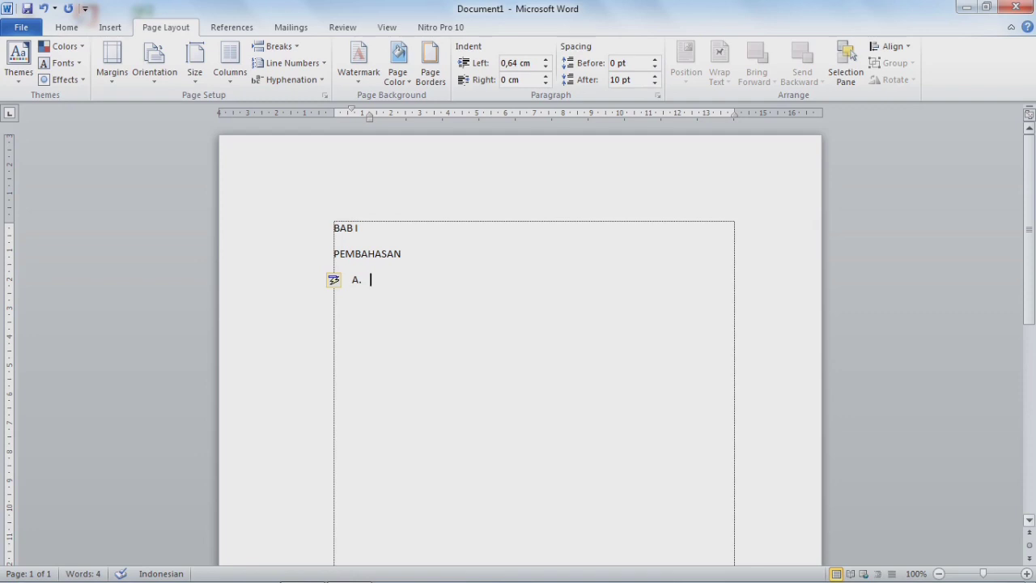
{"action": "type", "text": "LATAR BELAKAN"}
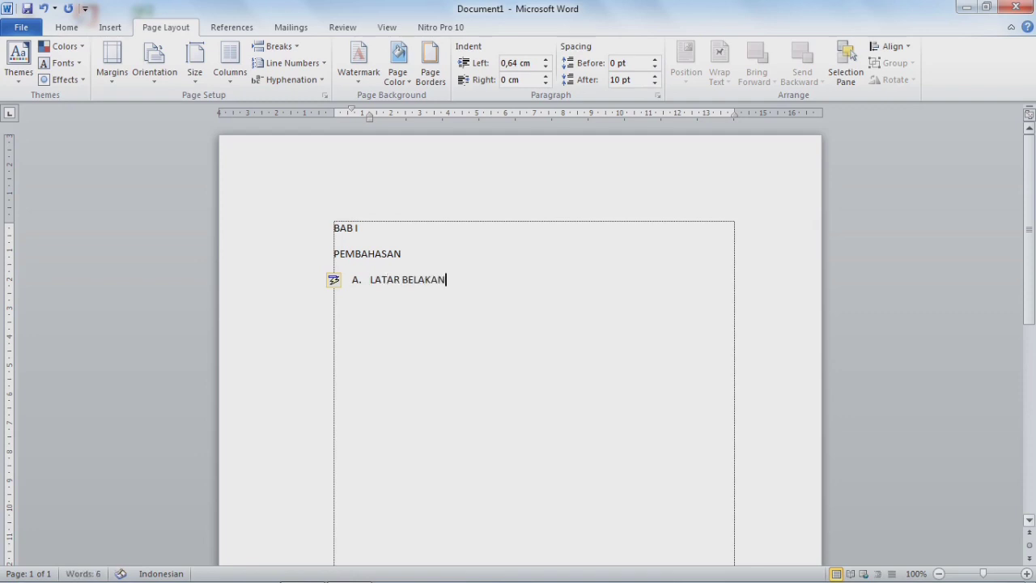
{"action": "type", "text": "G MASALAH"}
{"action": "key", "text": "Return"}
Enter "RUMUSAN MASALAH" as item B of the lettered list
{"action": "type", "text": "B."}
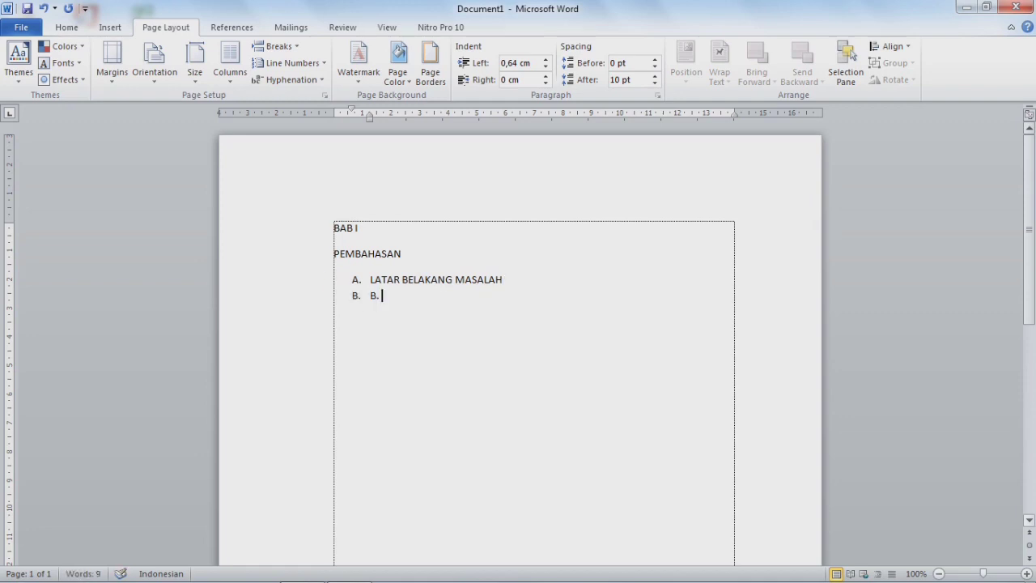
{"action": "key", "text": "BackSpace"}
{"action": "key", "text": "BackSpace"}
{"action": "type", "text": "RU,USAN"}
{"action": "key", "text": "BackSpace"}
{"action": "key", "text": "BackSpace"}
{"action": "key", "text": "BackSpace"}
{"action": "key", "text": "BackSpace"}
{"action": "key", "text": "BackSpace"}
{"action": "type", "text": "MUSAN MASALAH"}
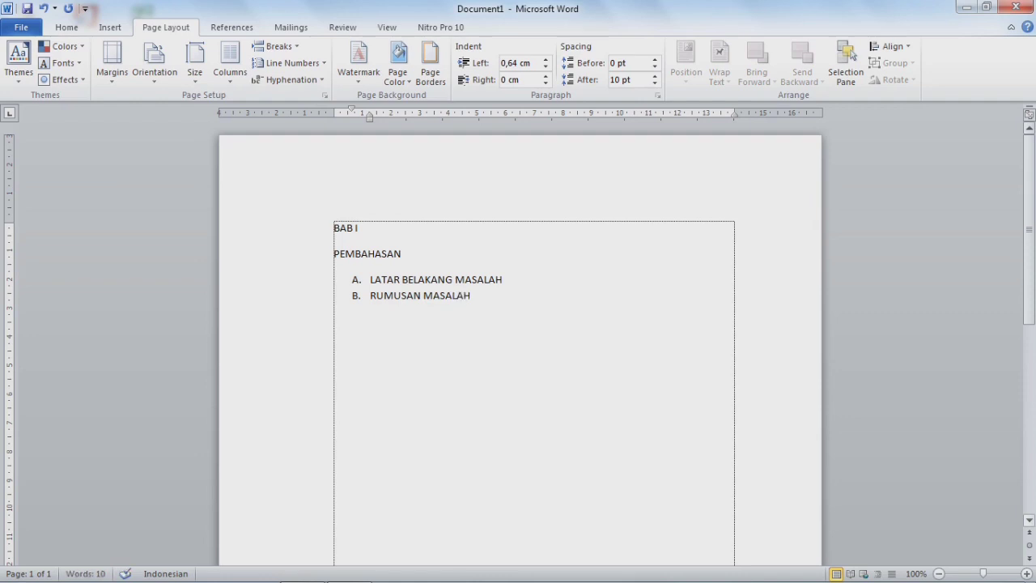
Insert an unlettered indented line between LATAR BELAKANG MASALAH and RUMUSAN MASALAH
{"action": "left_click", "coordinate": [503, 279]}
{"action": "key", "text": "Return"}
{"action": "key", "text": "BackSpace"}
{"action": "type", "text": "PENELITIA"}
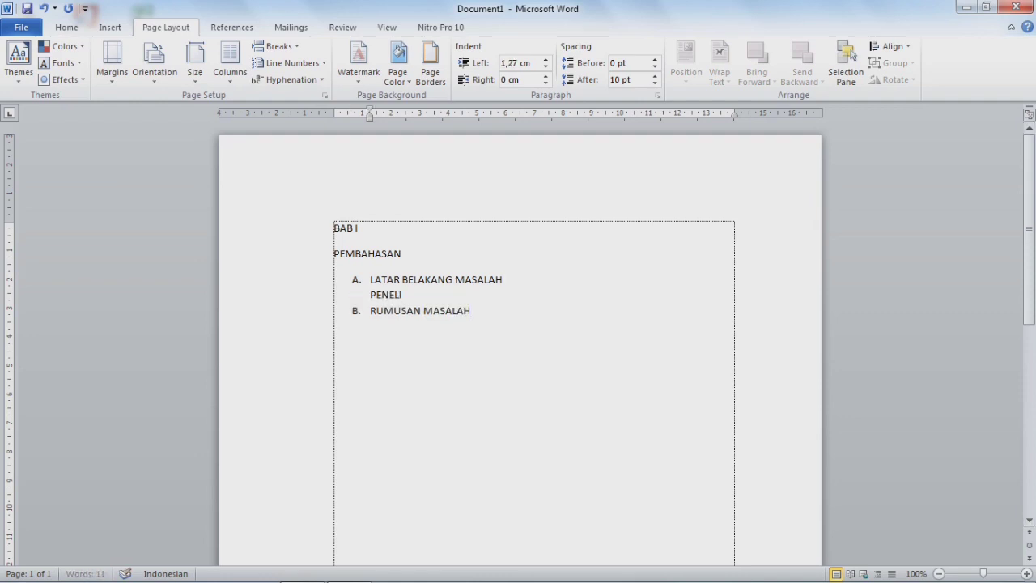
{"action": "key", "text": "BackSpace"}
{"action": "key", "text": "BackSpace"}
{"action": "key", "text": "BackSpace"}
{"action": "key", "text": "BackSpace"}
{"action": "key", "text": "BackSpace"}
{"action": "key", "text": "BackSpace"}
{"action": "key", "text": "BackSpace"}
{"action": "key", "text": "BackSpace"}
{"action": "key", "text": "BackSpace"}
Add a numbered sublist under item A with "YANG MELATARB BELAKANGI MASALAH" as 1 and "PEMBATASAN MASALAH" as 2
{"action": "type", "text": "1. K"}
{"action": "key", "text": "BackSpace"}
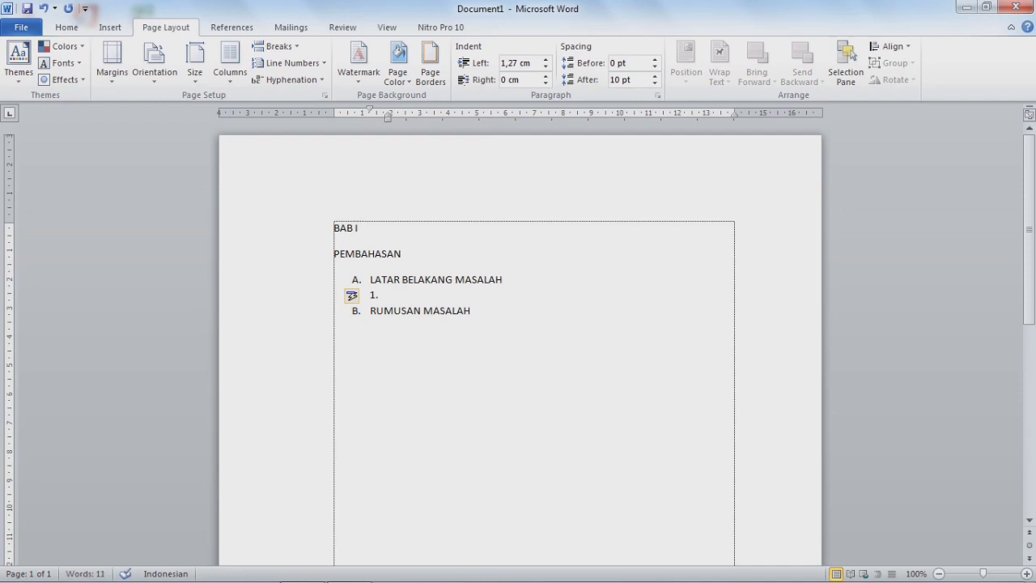
{"action": "type", "text": "YANG MELA"}
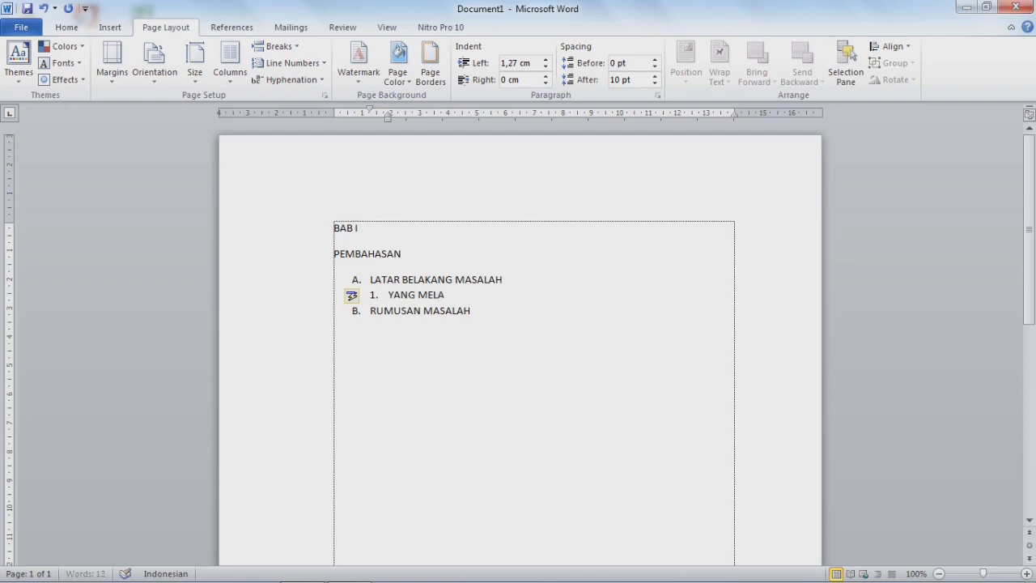
{"action": "type", "text": "TARB BELAKANGI M"}
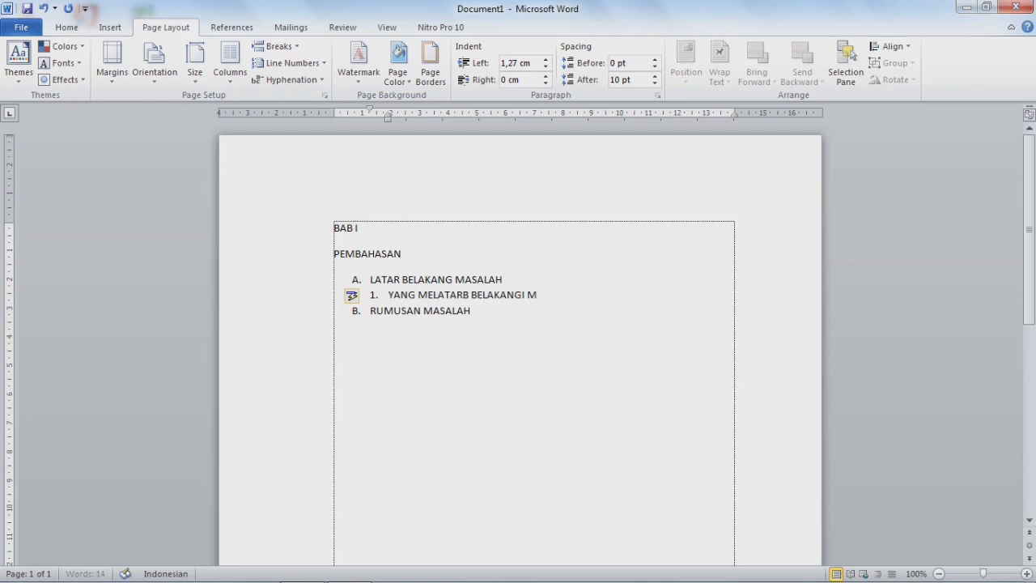
{"action": "type", "text": "ASALAH"}
{"action": "key", "text": "Return"}
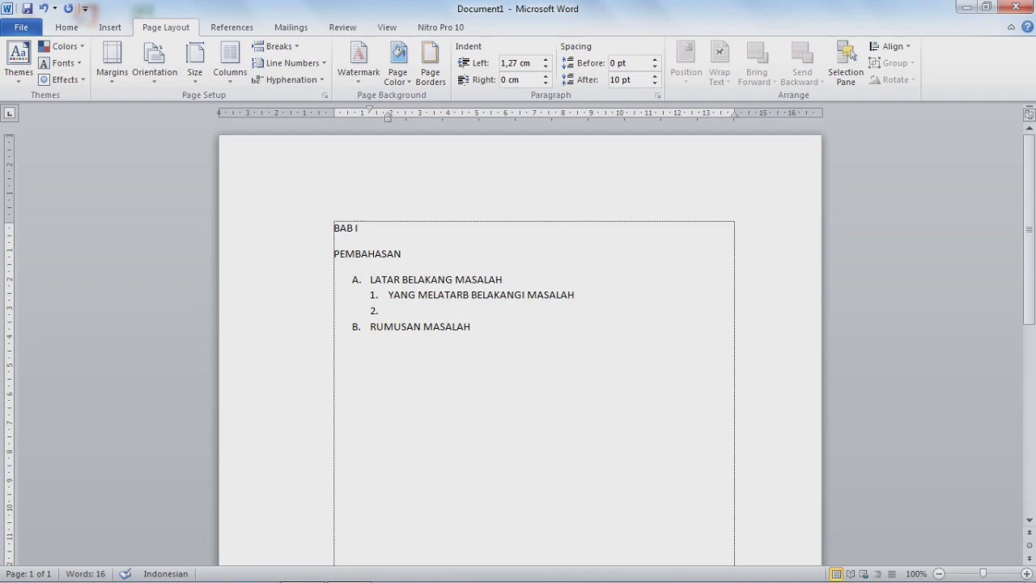
{"action": "type", "text": "PEMBATASAN MAS"}
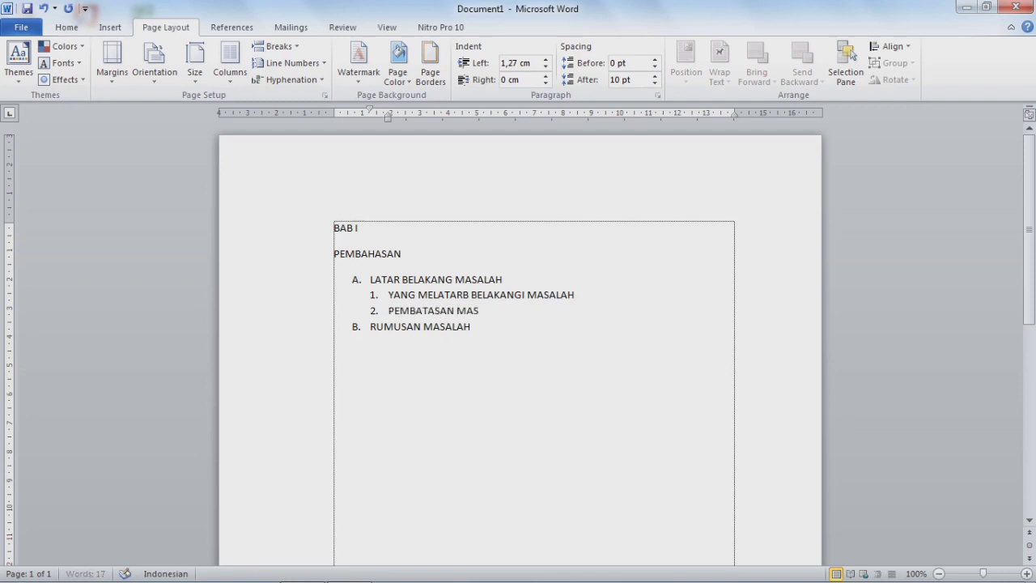
{"action": "type", "text": "ALAH"}
Set the paragraph spacing after to 0 pt and the line spacing to 1,5 lines for the whole text from BAB I to RUMUSAN MASALAH
{"action": "mouse_move", "coordinate": [334, 228]}
{"action": "left_mouse_down"}
{"action": "mouse_move", "coordinate": [365, 235]}
{"action": "mouse_move", "coordinate": [456, 328]}
{"action": "left_mouse_up"}
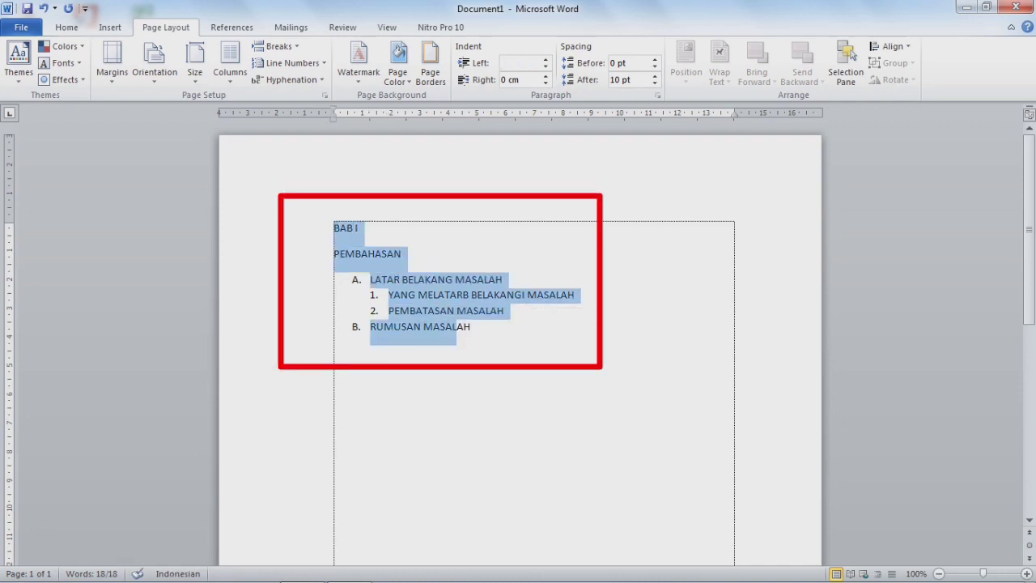
{"action": "right_click", "coordinate": [386, 271]}
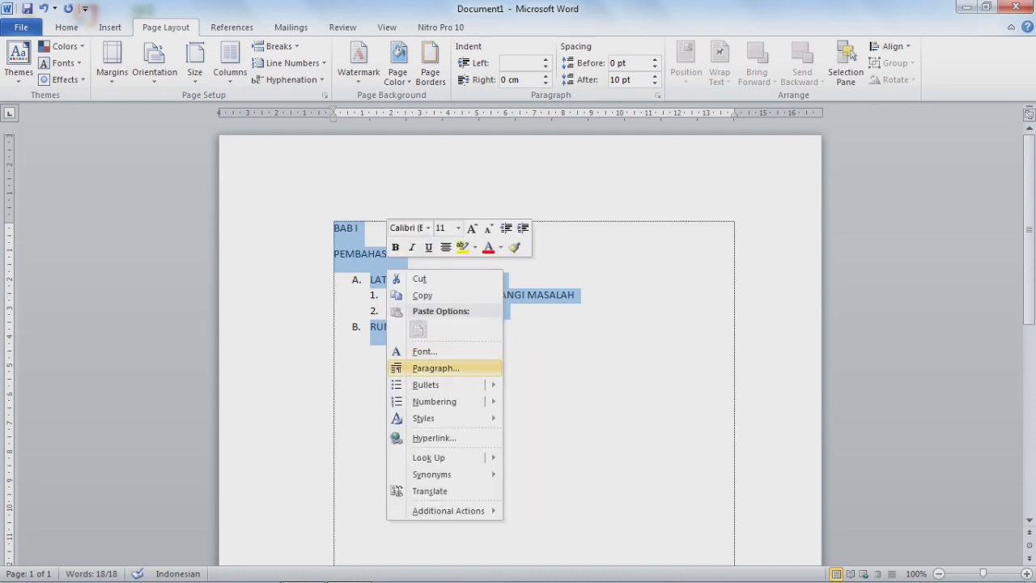
{"action": "key", "text": "Return"}
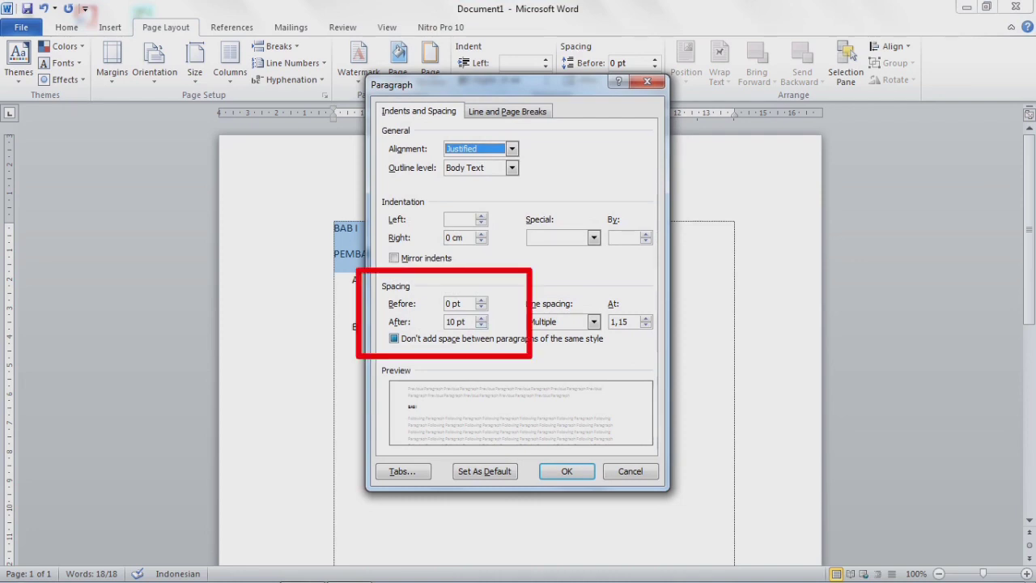
{"action": "left_click", "coordinate": [482, 325]}
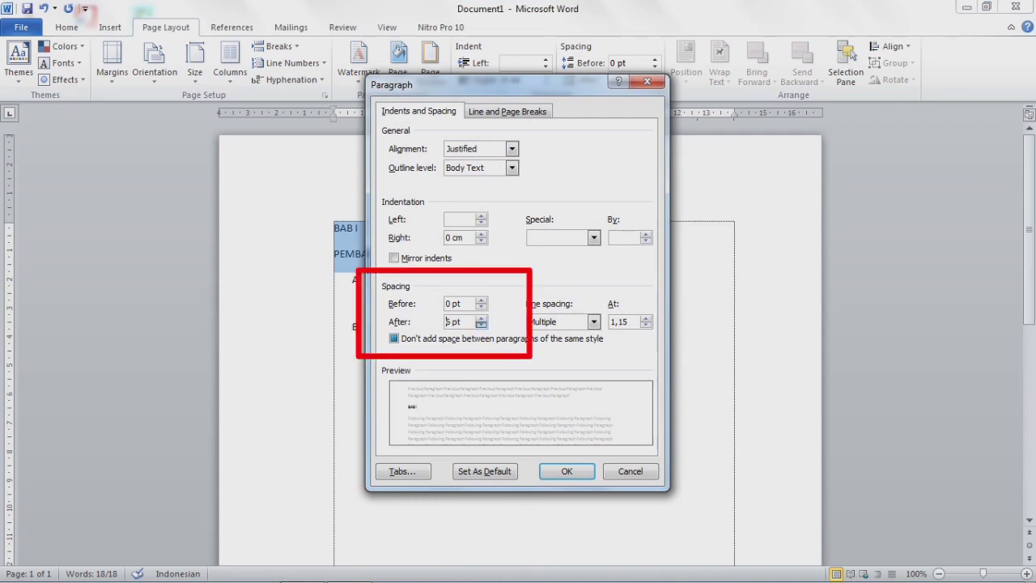
{"action": "left_click", "coordinate": [482, 325]}
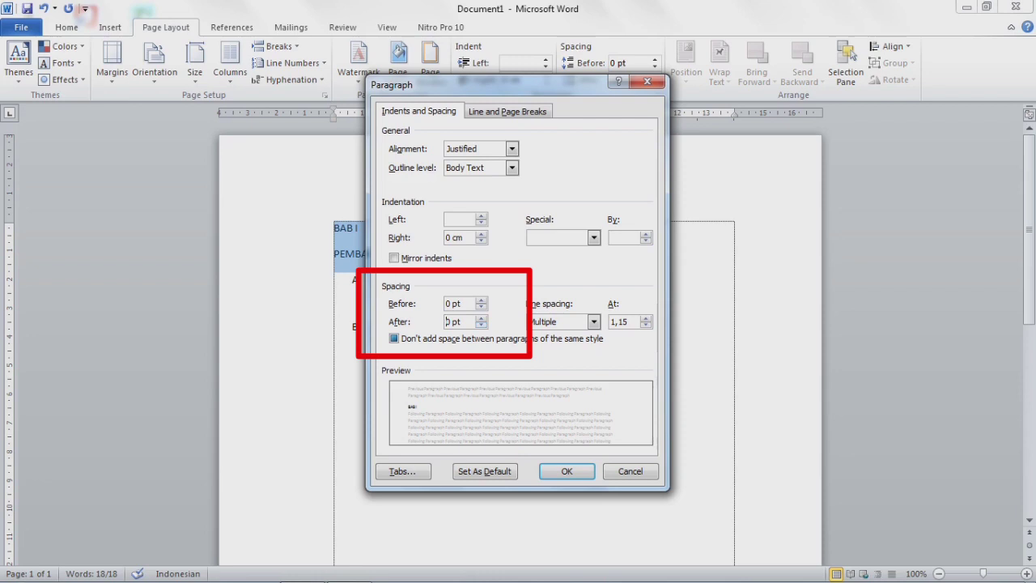
{"action": "left_click", "coordinate": [594, 323]}
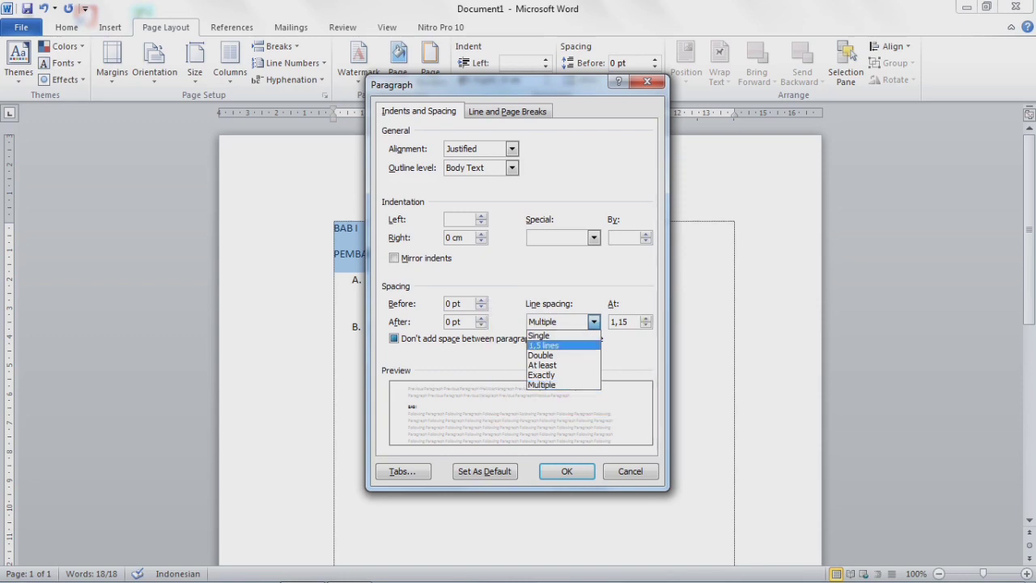
{"action": "left_click", "coordinate": [559, 345]}
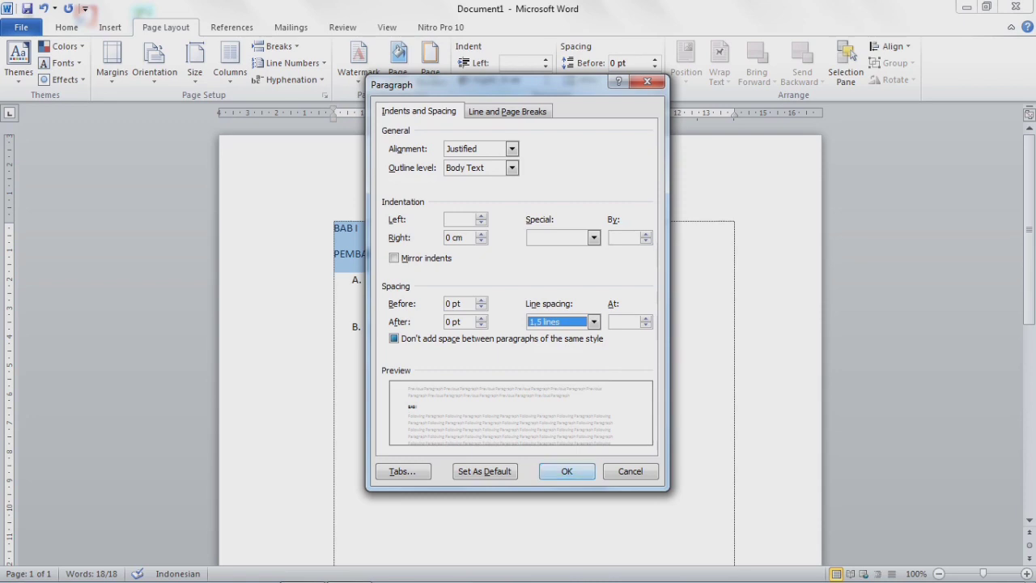
{"action": "left_click", "coordinate": [567, 472]}
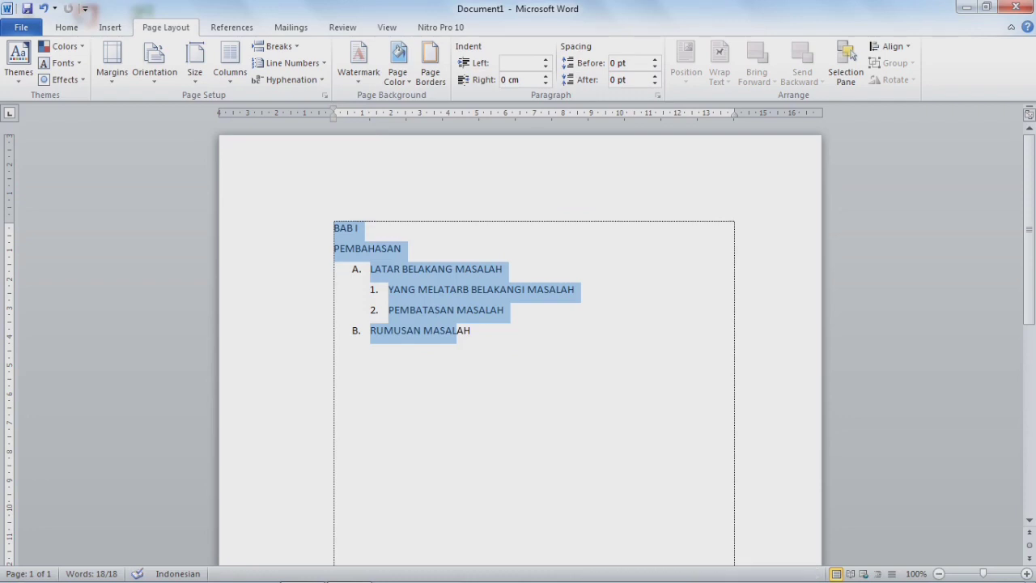
Center the BAB I and PEMBAHASAN heading lines and make them bold
{"action": "left_click", "coordinate": [345, 248]}
{"action": "left_click_drag", "start_coordinate": [334, 228], "coordinate": [406, 250]}
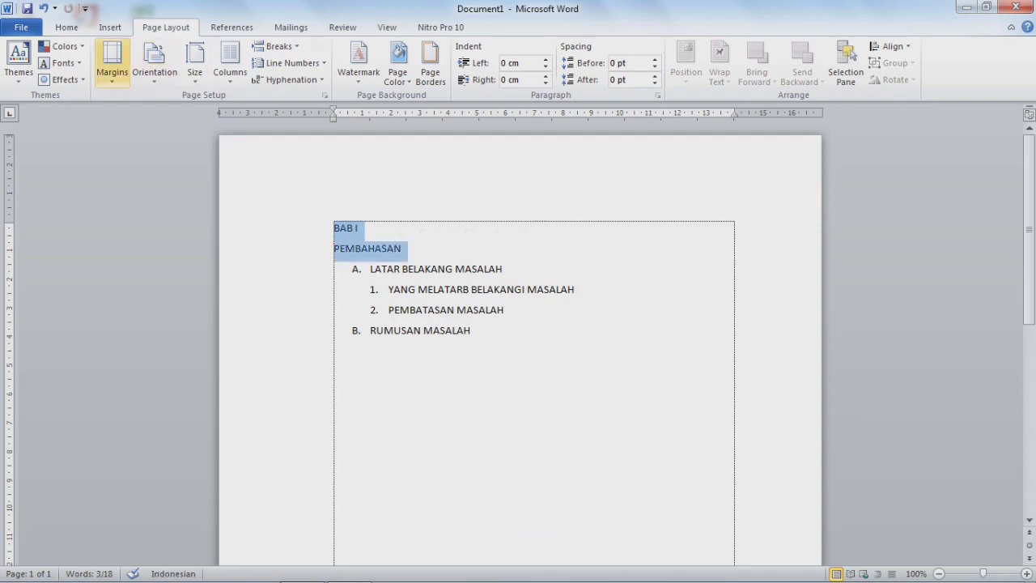
{"action": "left_click", "coordinate": [66, 27]}
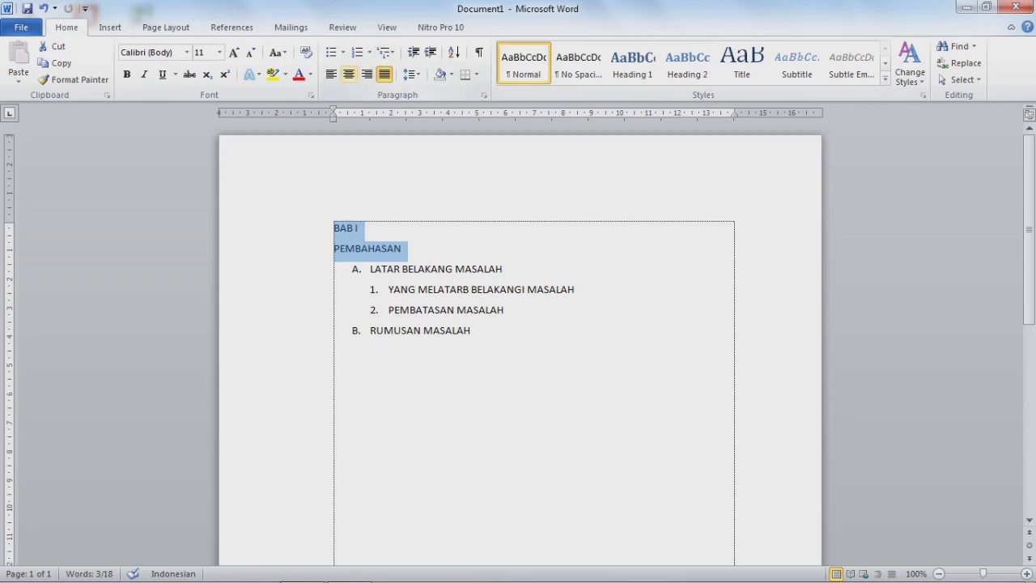
{"action": "left_click", "coordinate": [349, 73]}
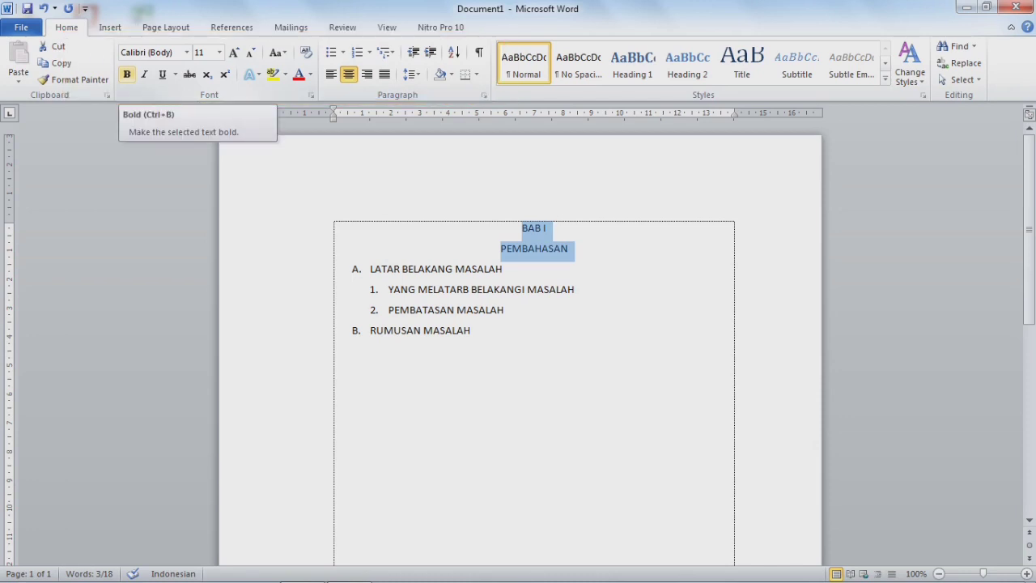
{"action": "left_click", "coordinate": [127, 74]}
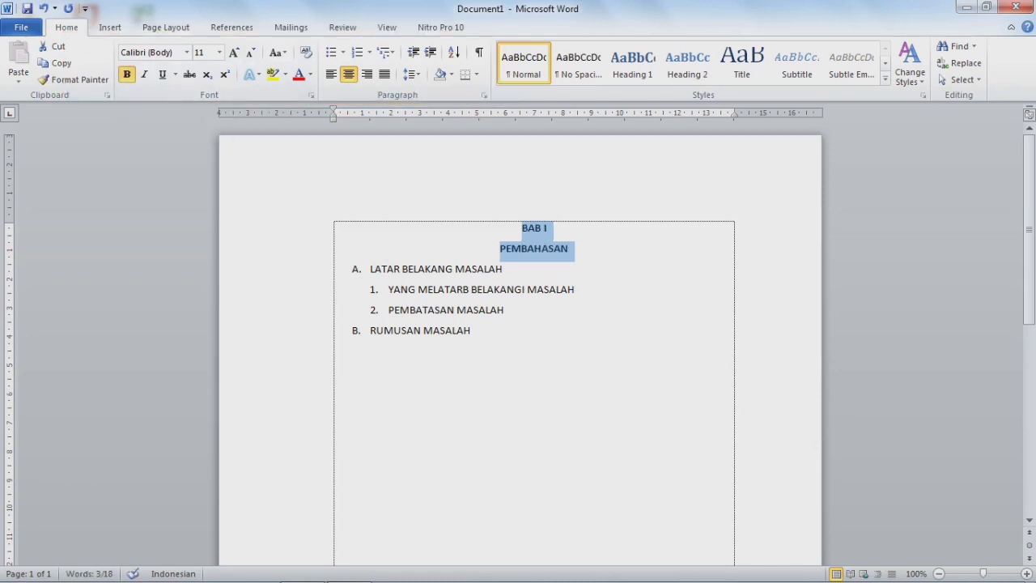
Add an empty line below PEMBAHASAN and decrease the indent of the whole list so items A and B start at the left margin
{"action": "left_click", "coordinate": [569, 248]}
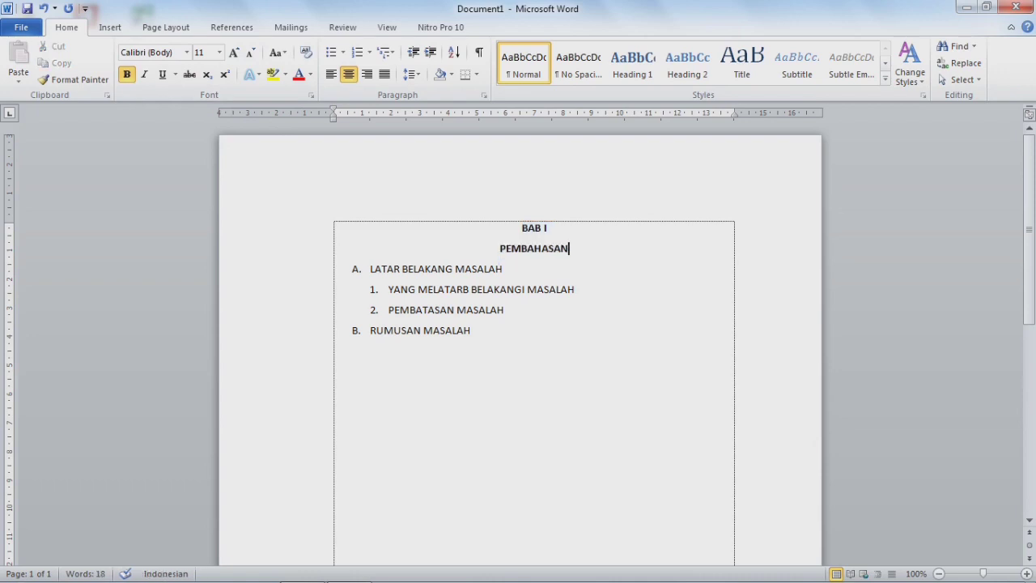
{"action": "key", "text": "Return"}
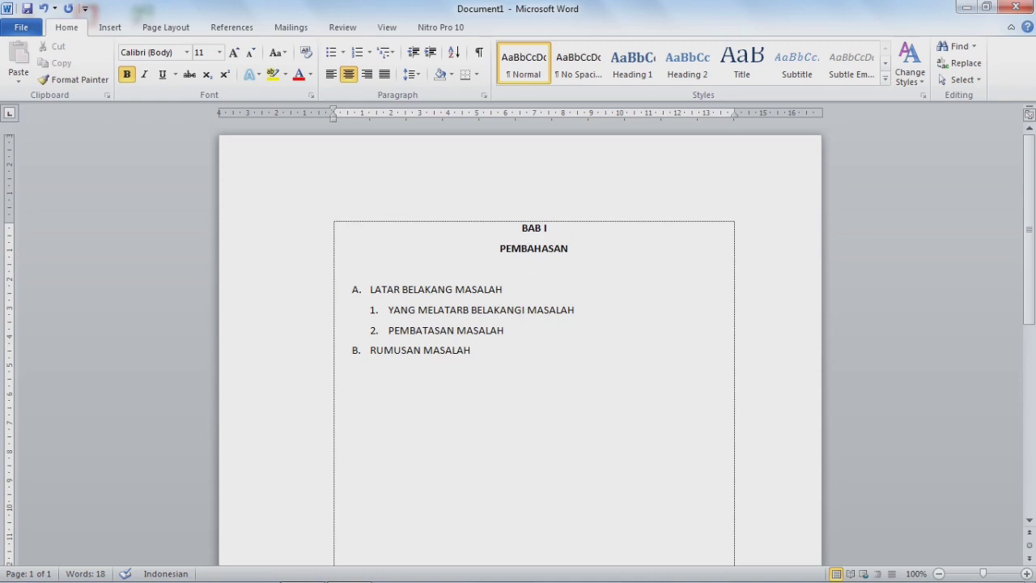
{"action": "left_click_drag", "start_coordinate": [371, 289], "coordinate": [423, 351]}
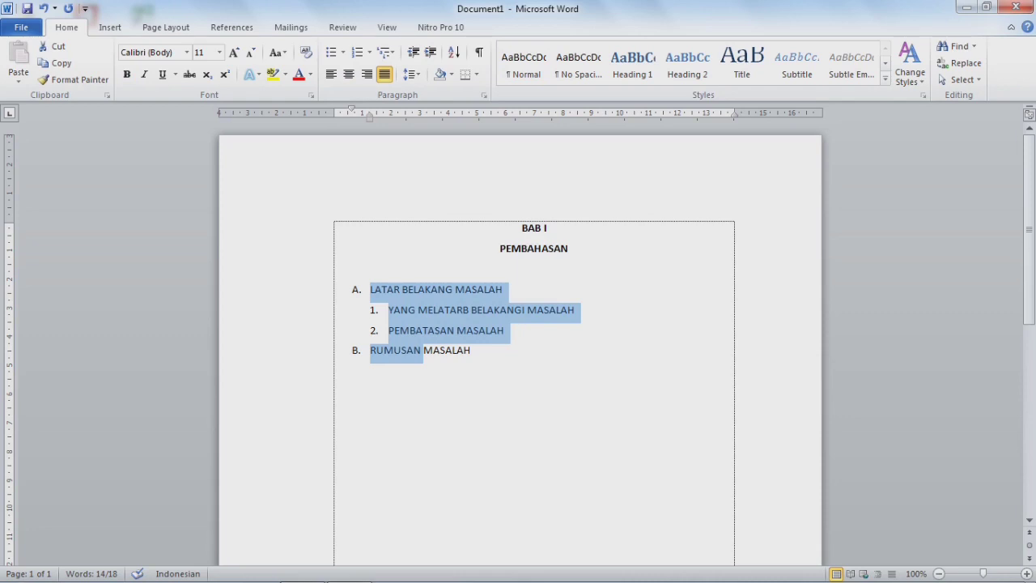
{"action": "key", "text": "shift+Tab"}
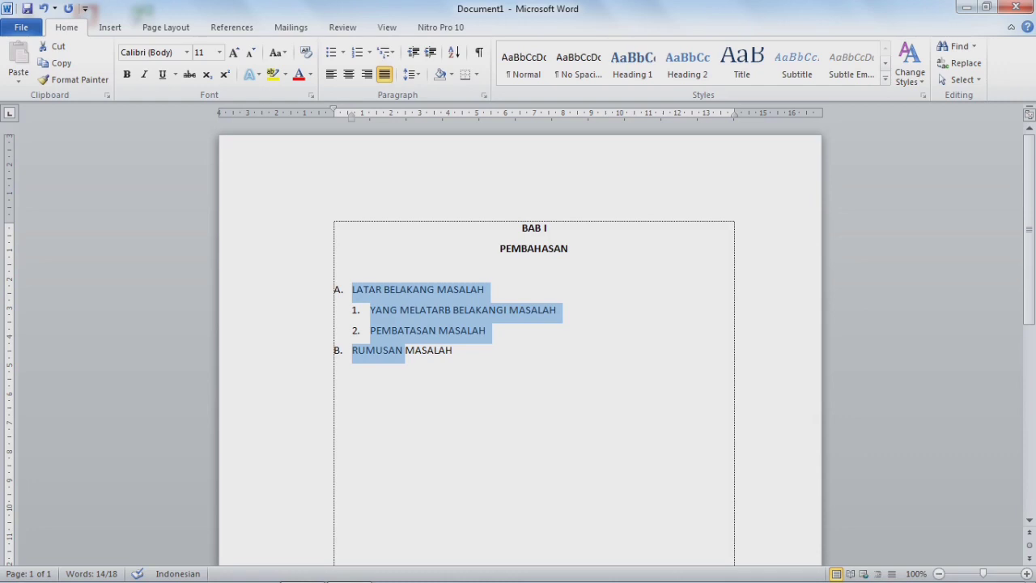
Make the list headings LATAR BELAKANG MASALAH and RUMUSAN MASALAH bold
{"action": "left_click", "coordinate": [389, 289]}
{"action": "triple_click", "coordinate": [413, 289]}
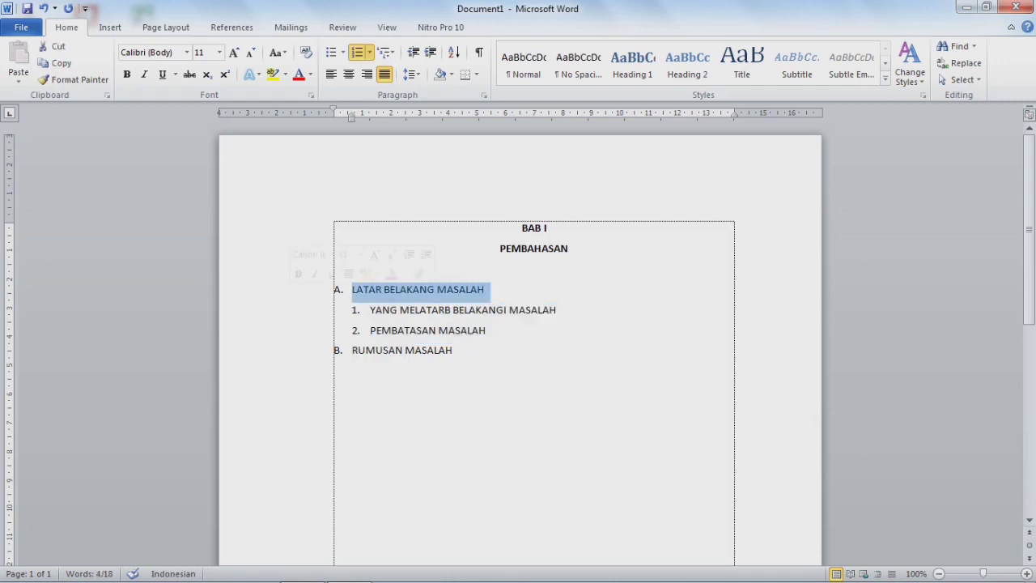
{"action": "key", "text": "ctrl+b"}
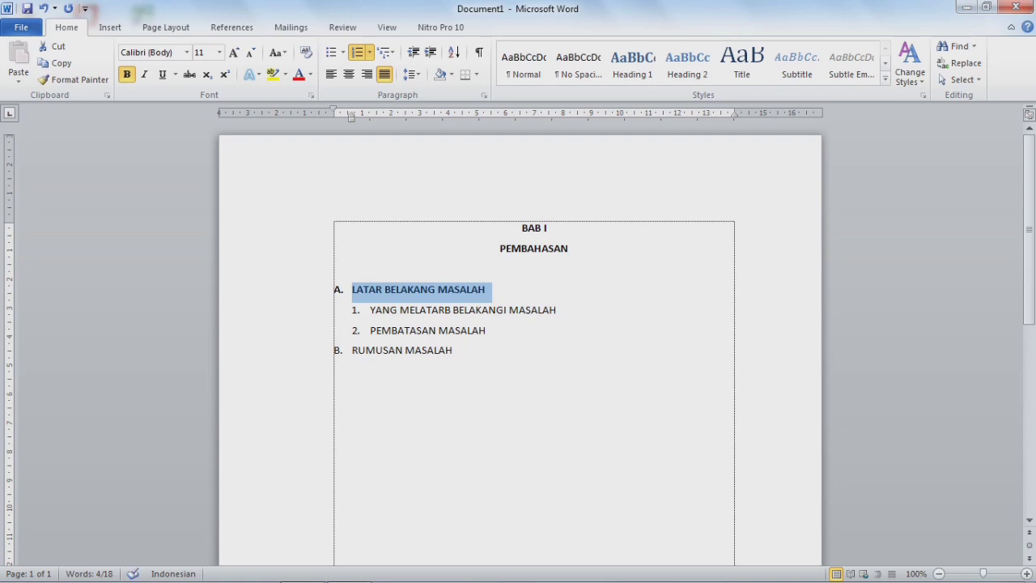
{"action": "triple_click", "coordinate": [403, 350]}
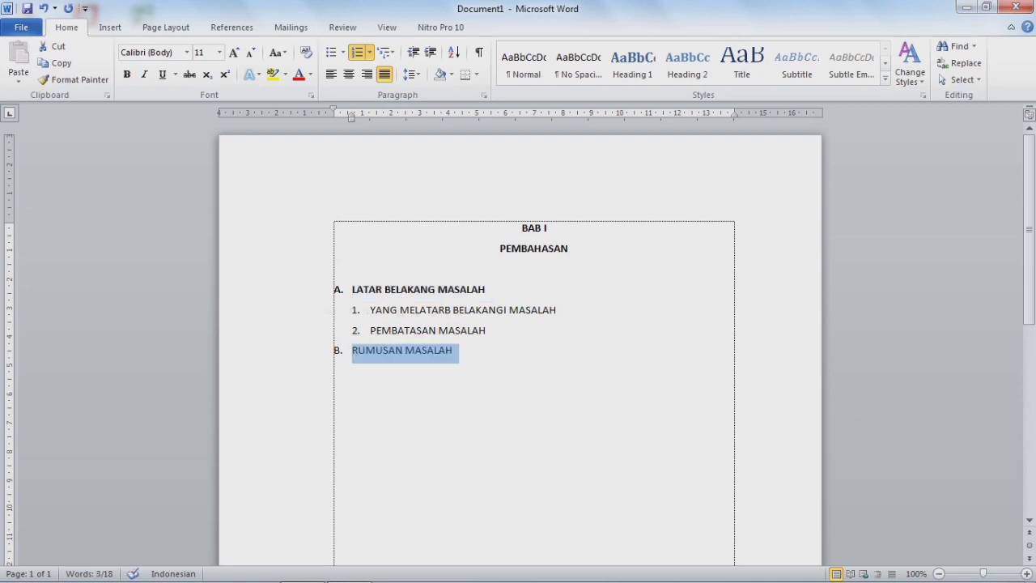
{"action": "key", "text": "ctrl+b"}
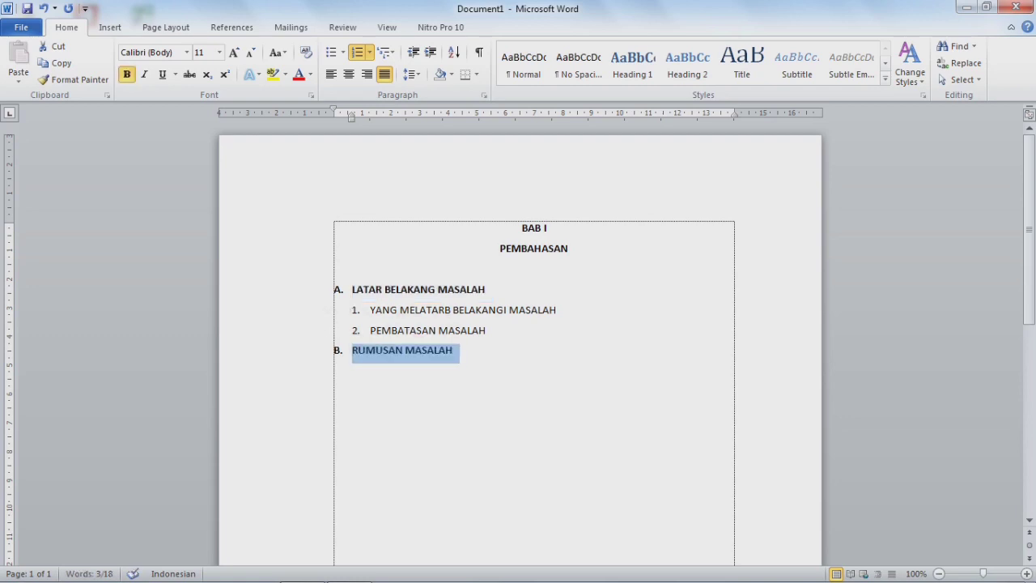